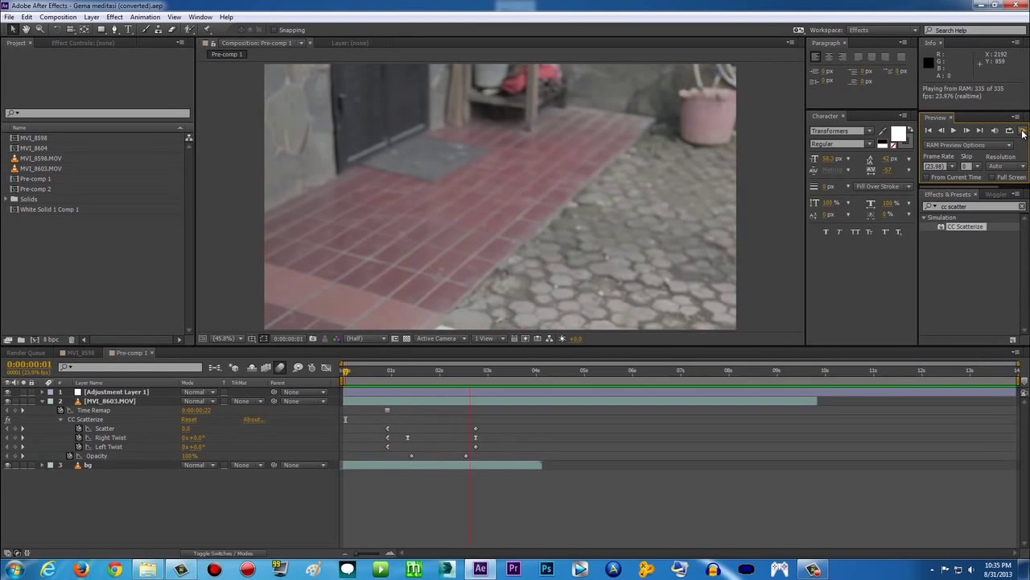
Step: Stop the Pre-comp 1 dissolve preview and scrub past the boy leaving, then scrub through MVI_8598
click(1022, 131)
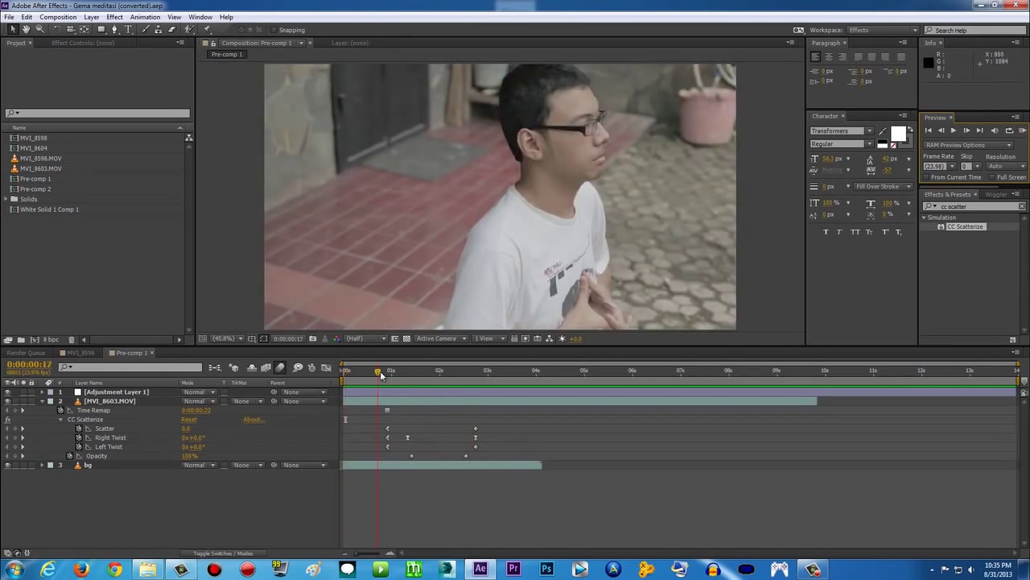
mouse_move(380, 372)
mouse_down()
mouse_move(469, 377)
mouse_move(415, 372)
mouse_up()
click(83, 352)
mouse_move(511, 375)
mouse_down()
mouse_move(675, 375)
mouse_move(389, 372)
mouse_up()
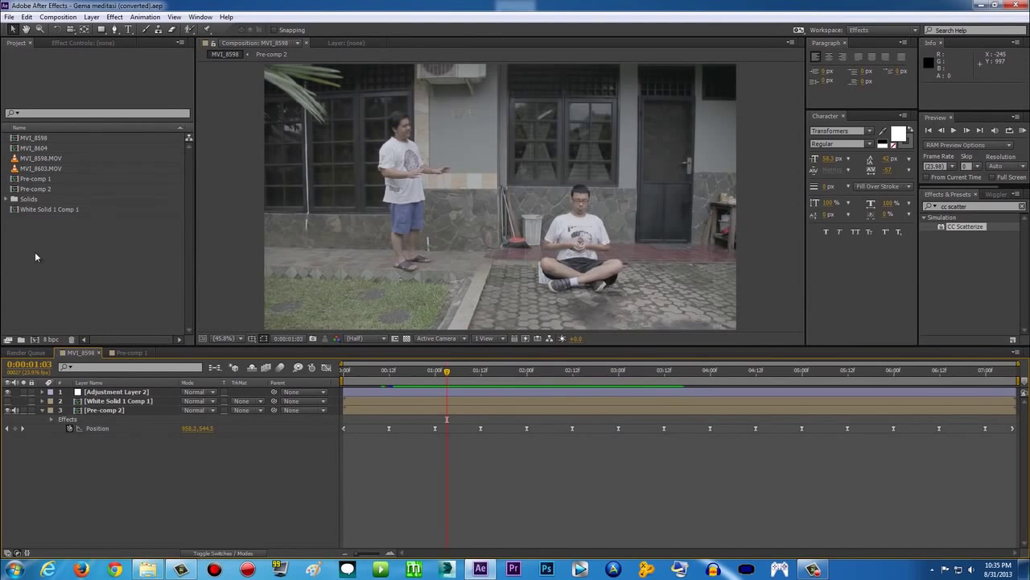
Step: Build a new MVI_8603 composition from MVI_8603.MOV and go to about 1.5 seconds
click(29, 168)
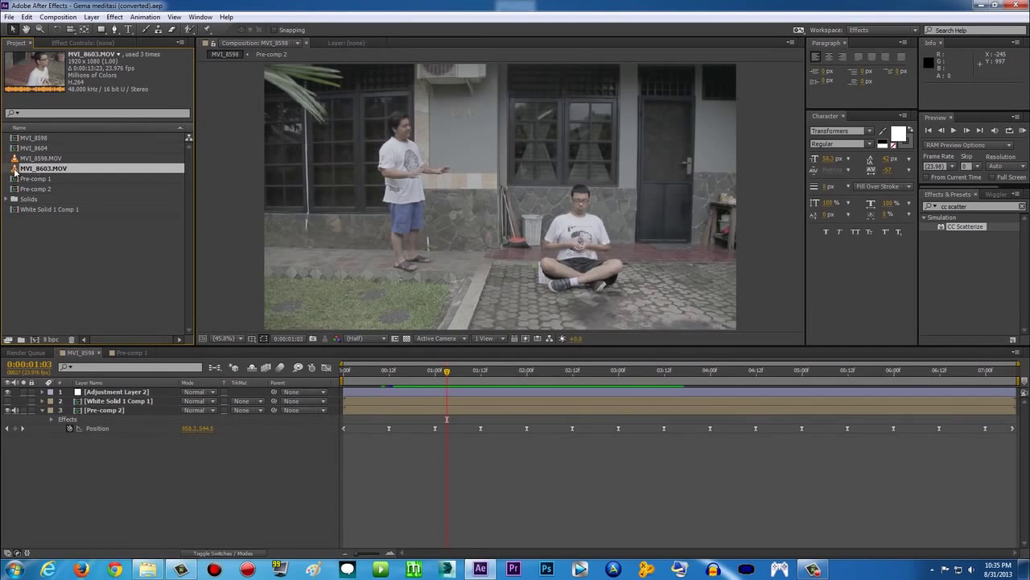
drag(14, 171, 125, 280)
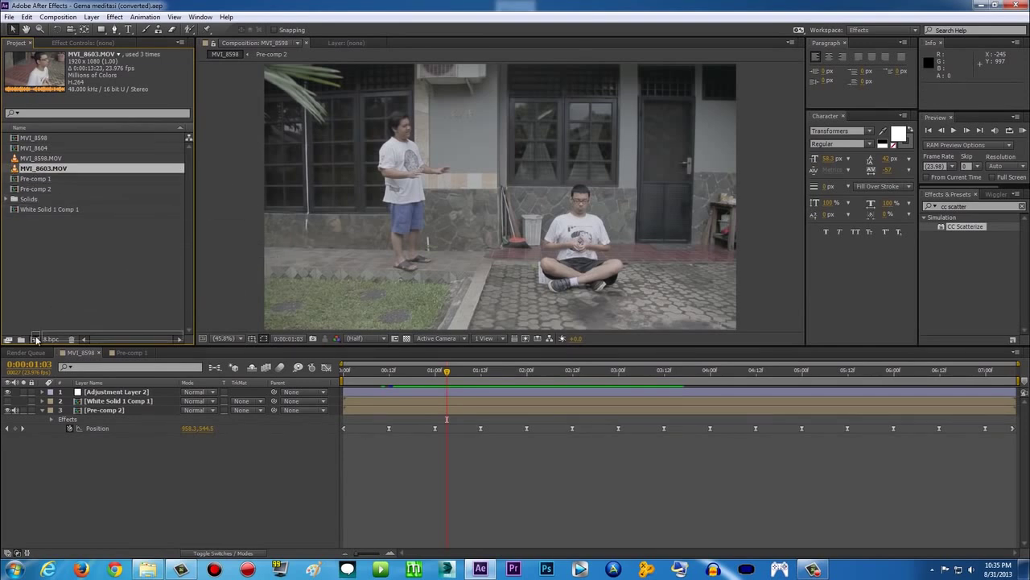
drag(36, 339, 36, 339)
click(417, 373)
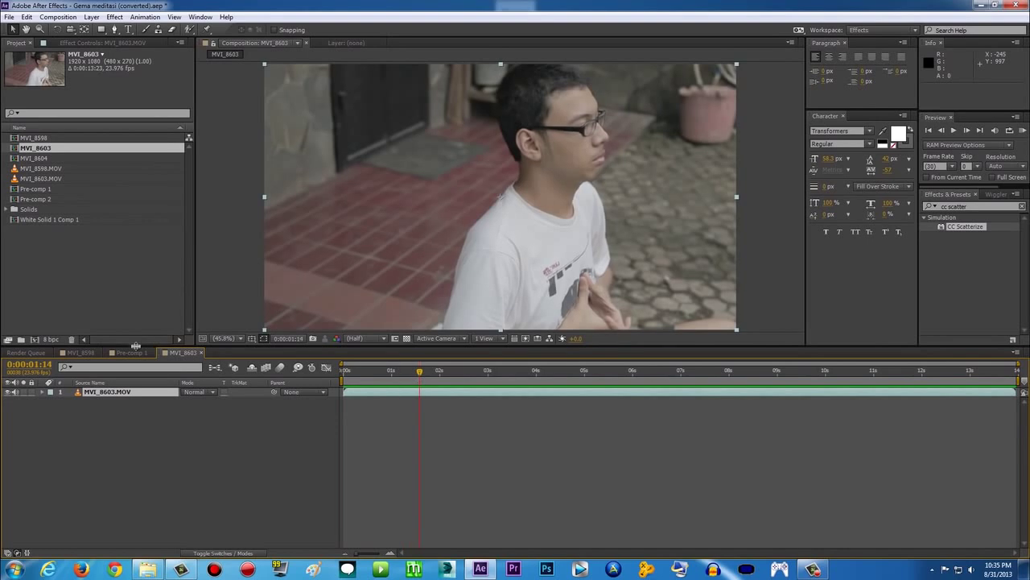
Step: Compare with Pre-comp 1's dissolve, then scrub MVI_8603 to about 0:00:10:13, background only
click(134, 352)
mouse_move(395, 372)
mouse_down()
mouse_move(467, 372)
mouse_move(375, 373)
mouse_move(468, 378)
mouse_move(368, 381)
mouse_up()
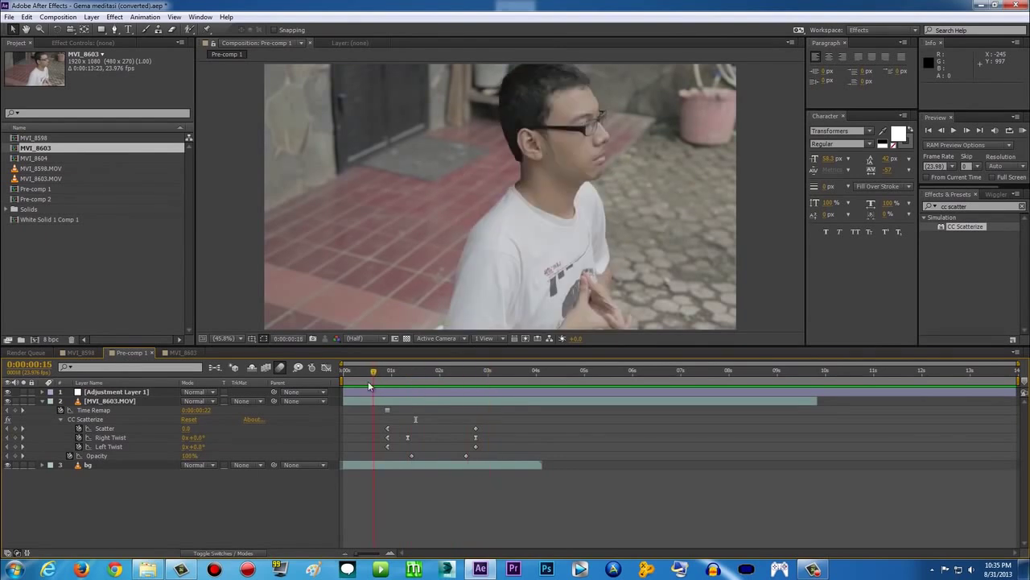
click(182, 352)
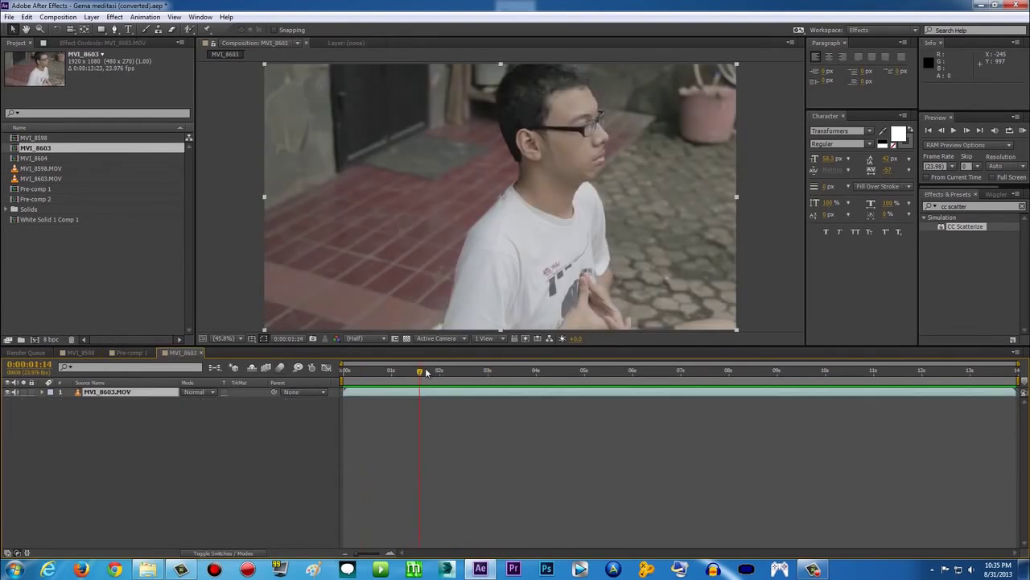
drag(389, 376, 379, 375)
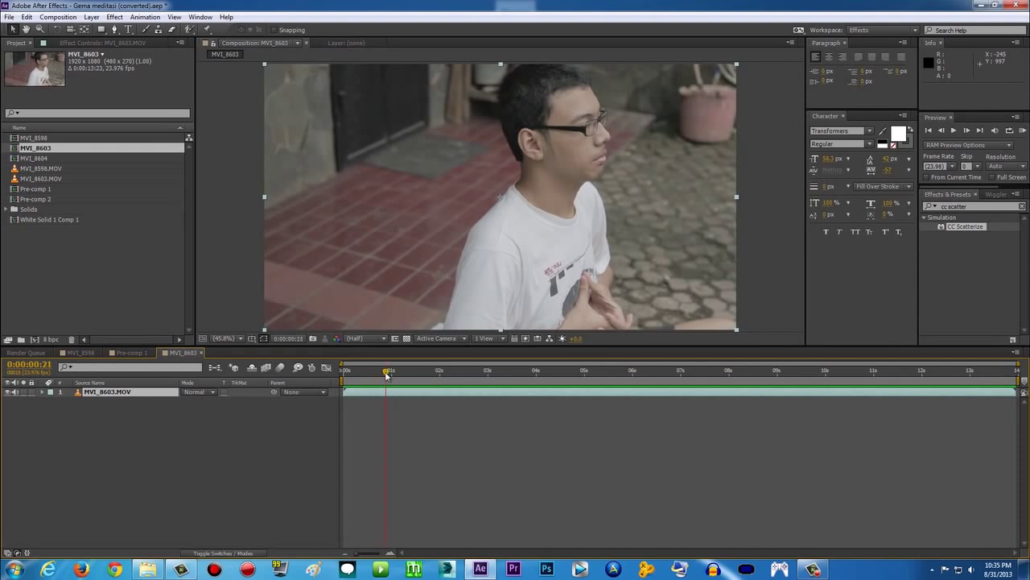
drag(387, 373, 499, 355)
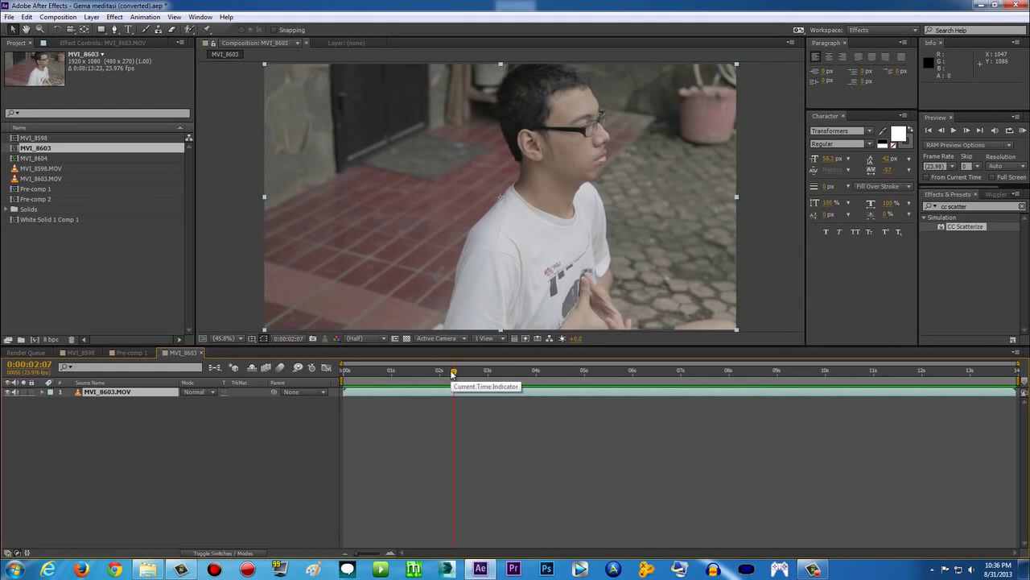
mouse_move(455, 371)
mouse_down()
mouse_move(611, 382)
mouse_move(889, 364)
mouse_up()
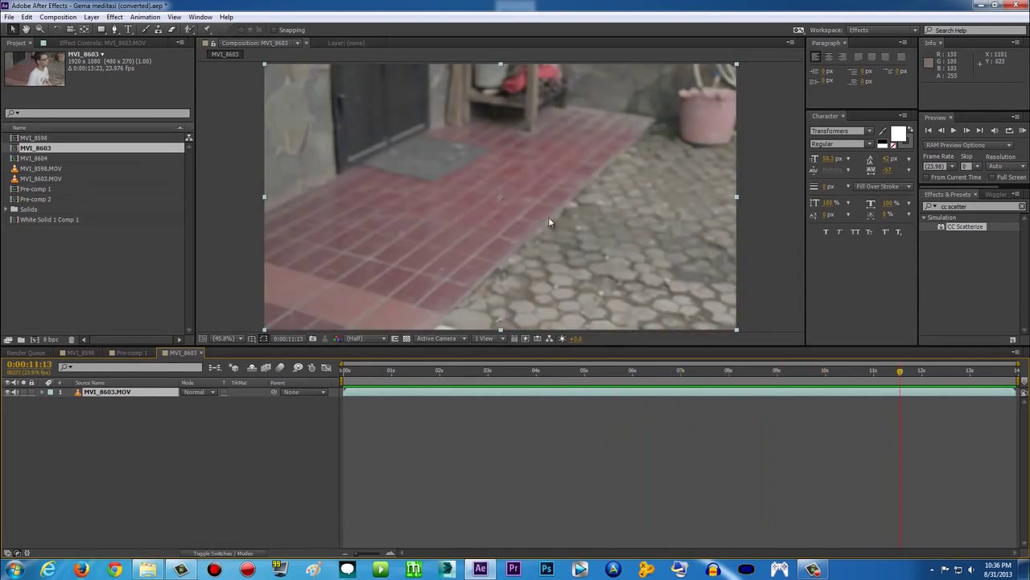
Step: Split the clip at the empty-background frame, name the later part BG, and move it below, starting at 0
click(840, 375)
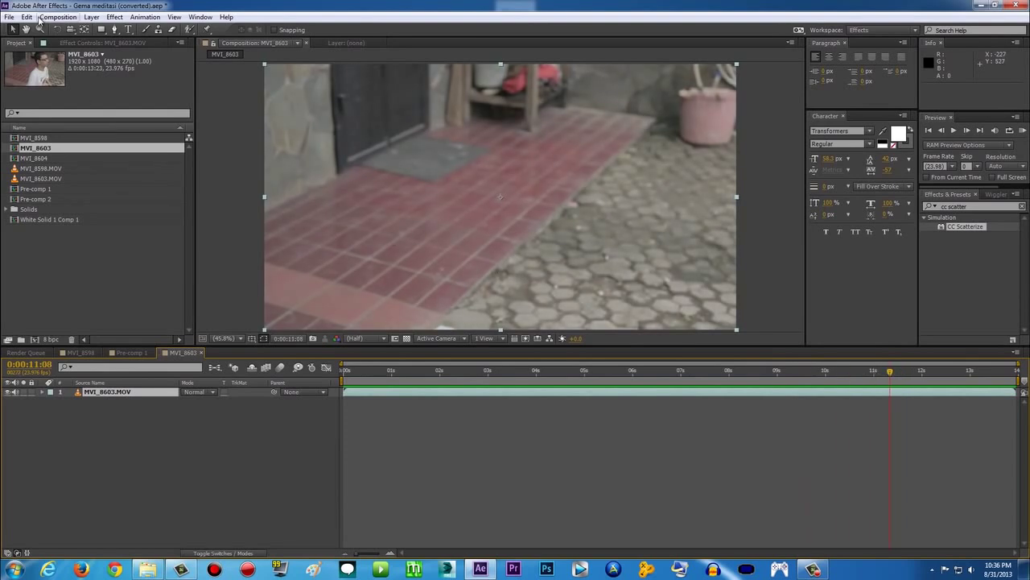
click(31, 17)
click(53, 146)
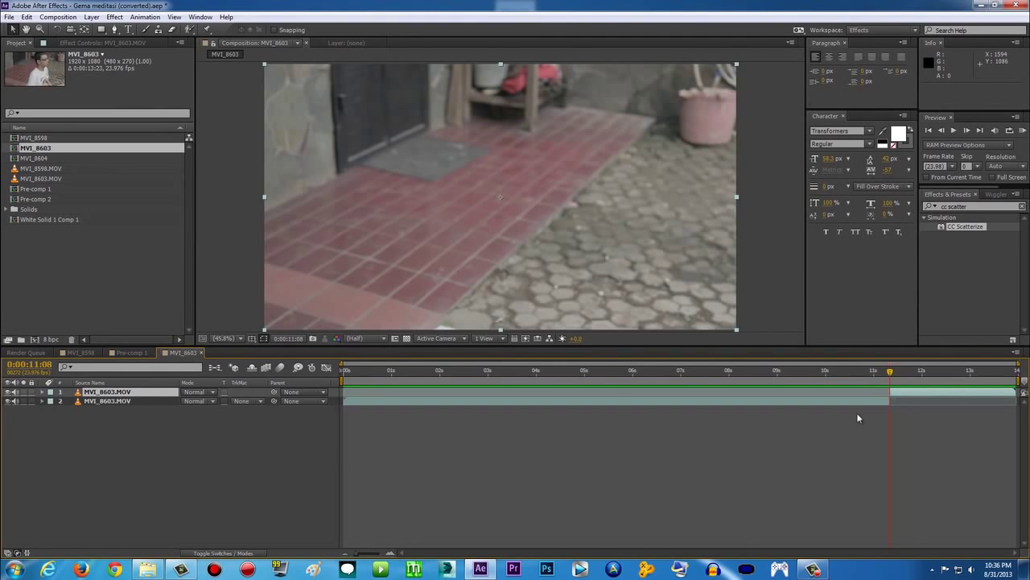
right_click(133, 394)
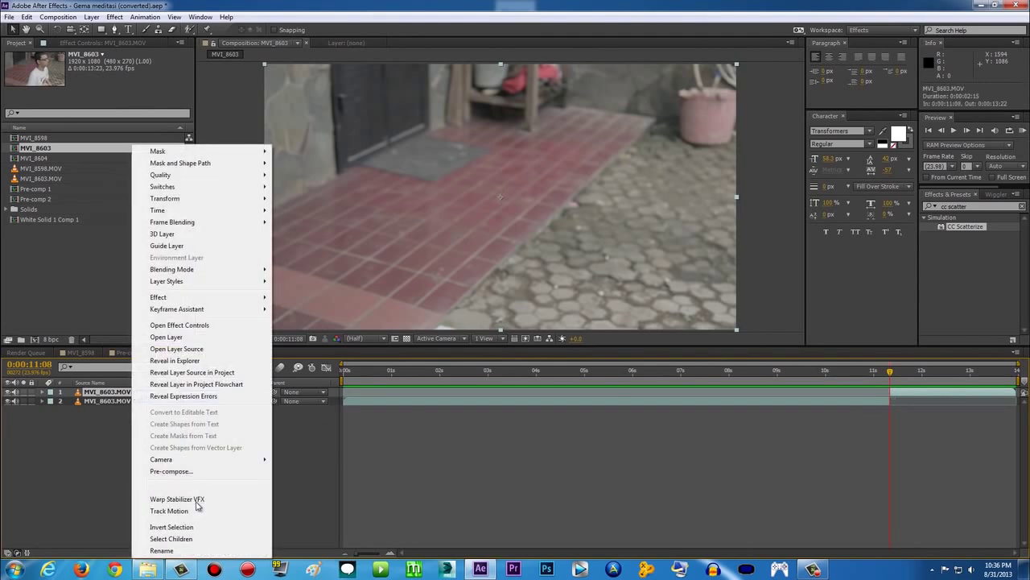
click(187, 553)
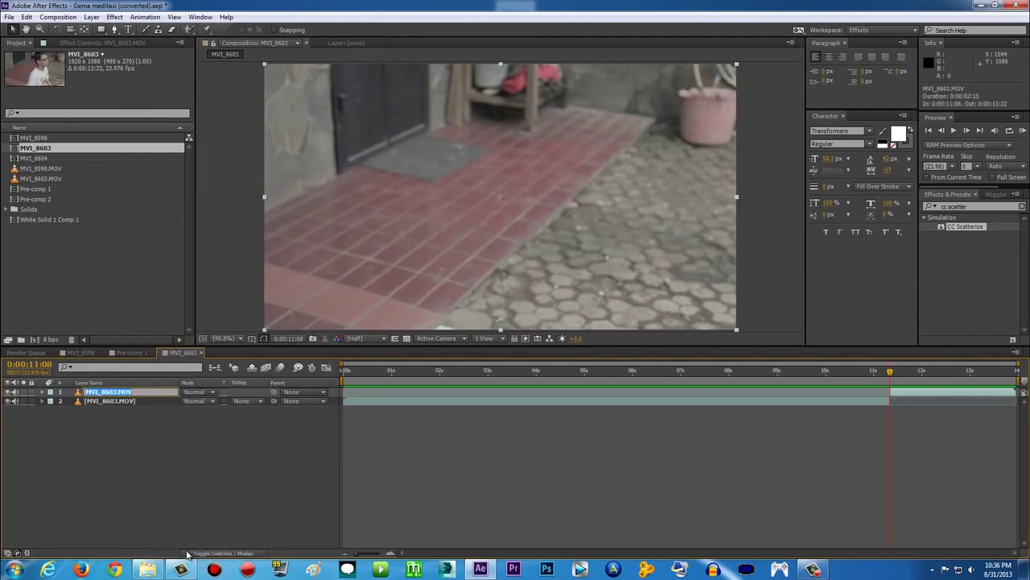
text(BG)
click(169, 477)
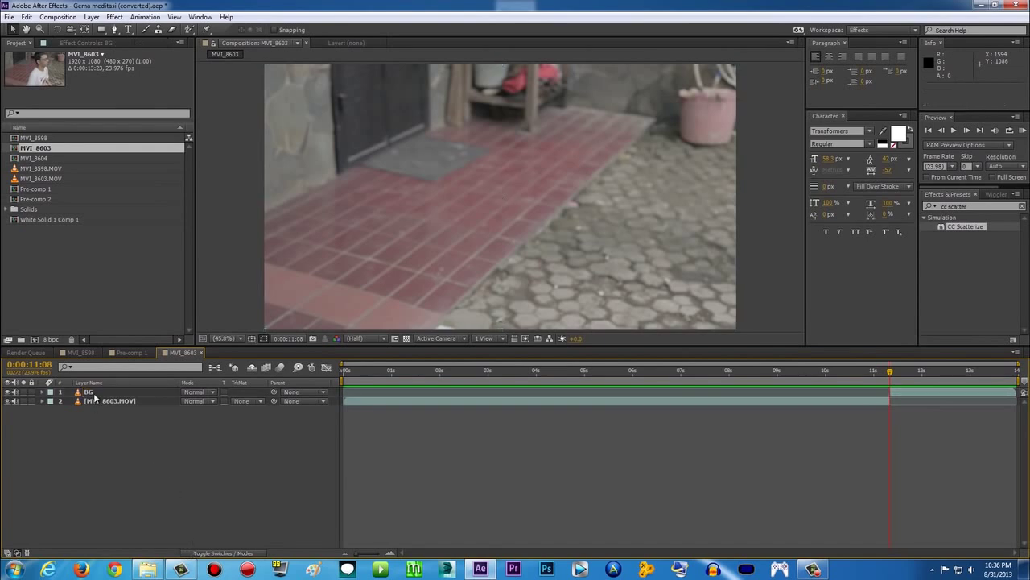
drag(97, 392, 103, 413)
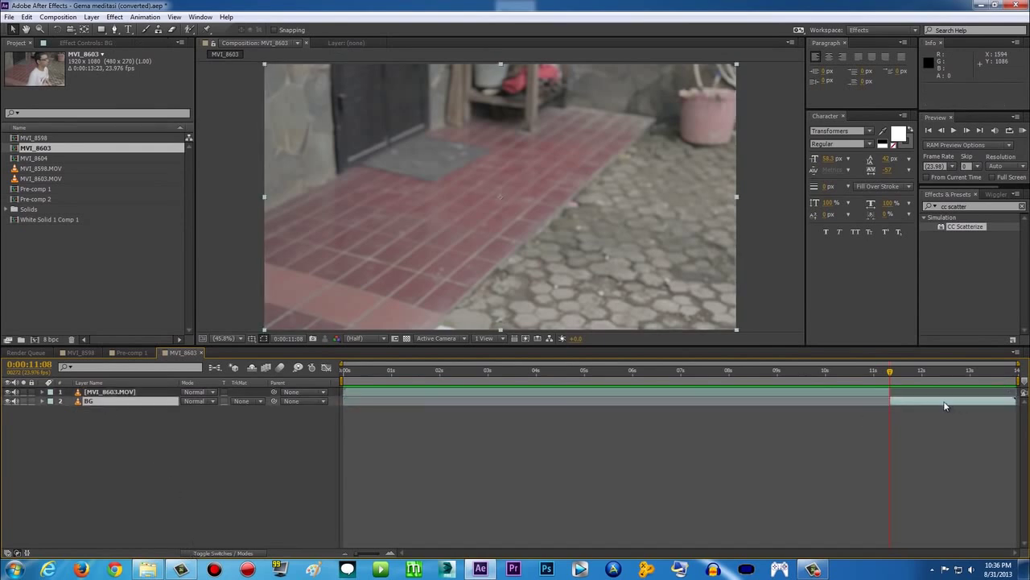
drag(946, 406, 399, 409)
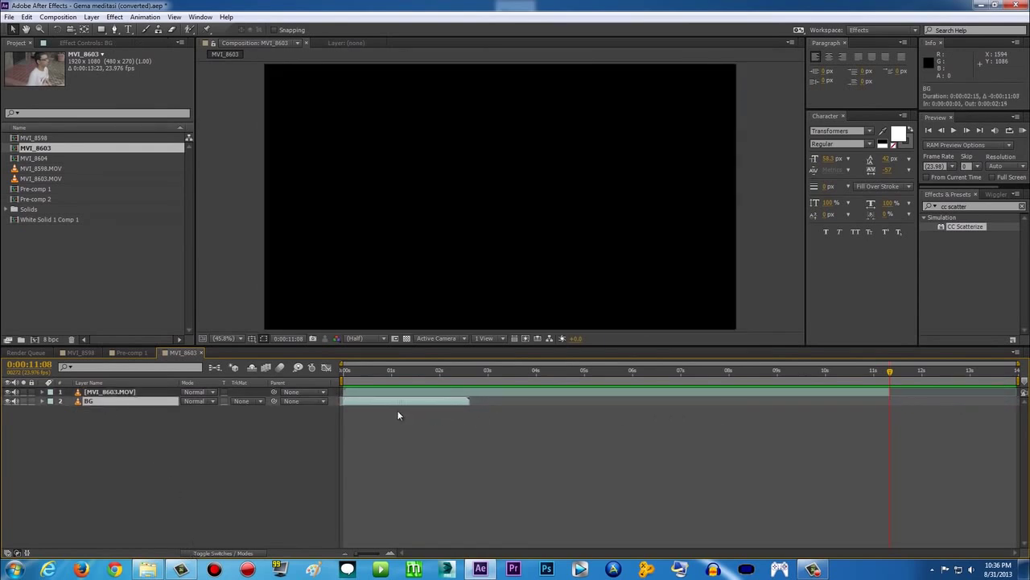
Step: Freeze the boy's clip on an early frame and scrub to check the freeze
drag(376, 370, 424, 372)
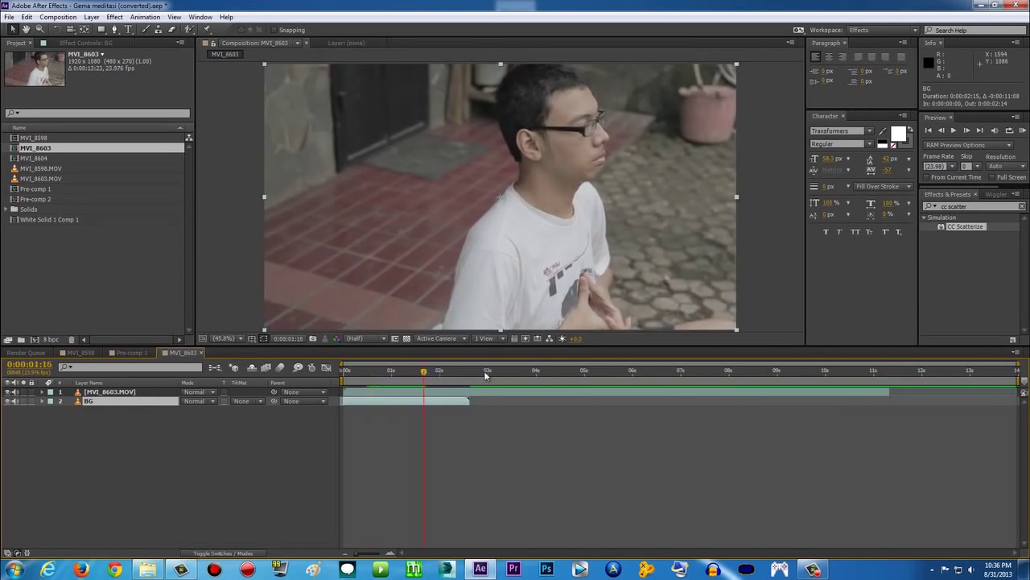
click(432, 392)
right_click(430, 394)
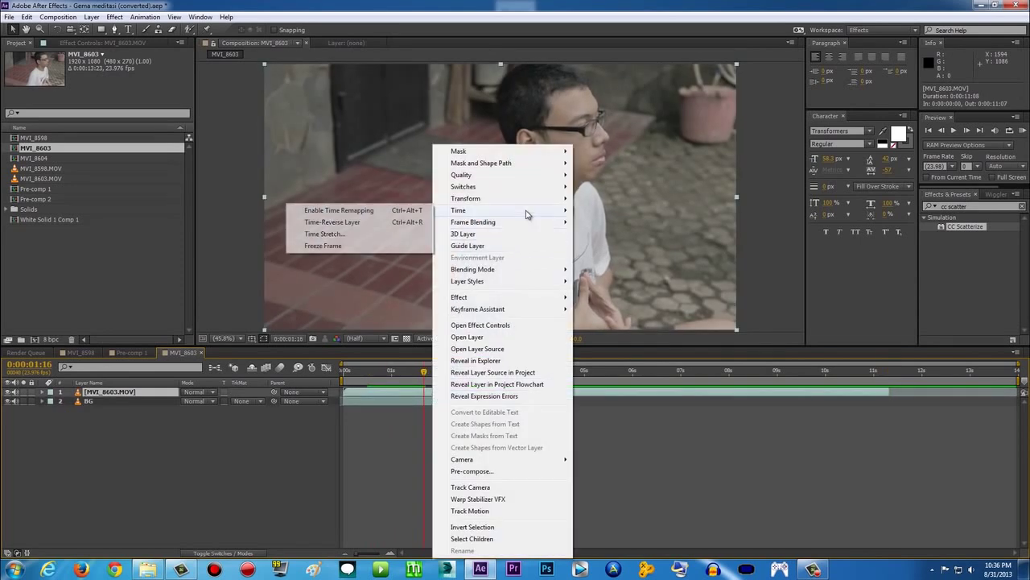
click(349, 246)
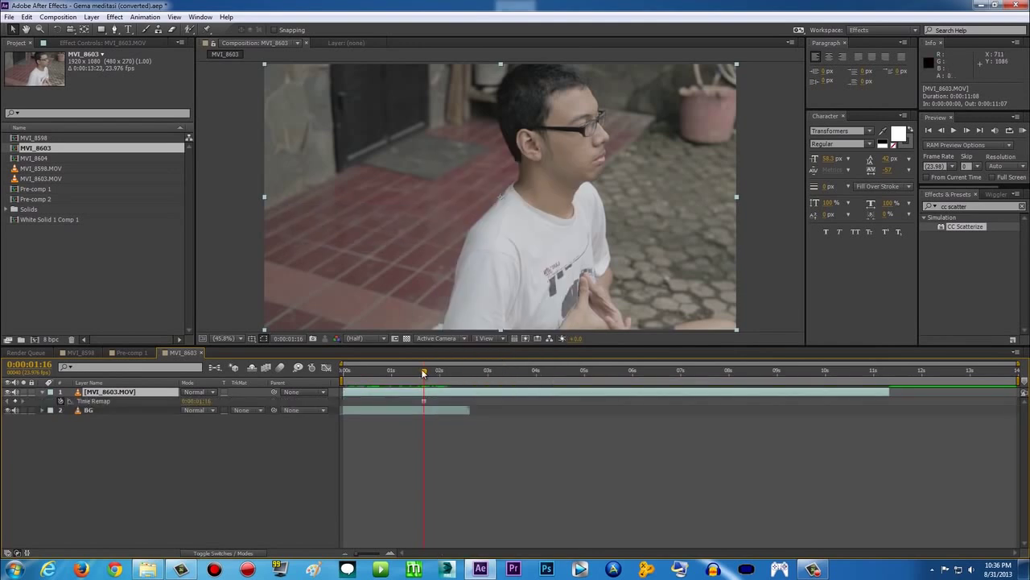
drag(424, 373, 519, 372)
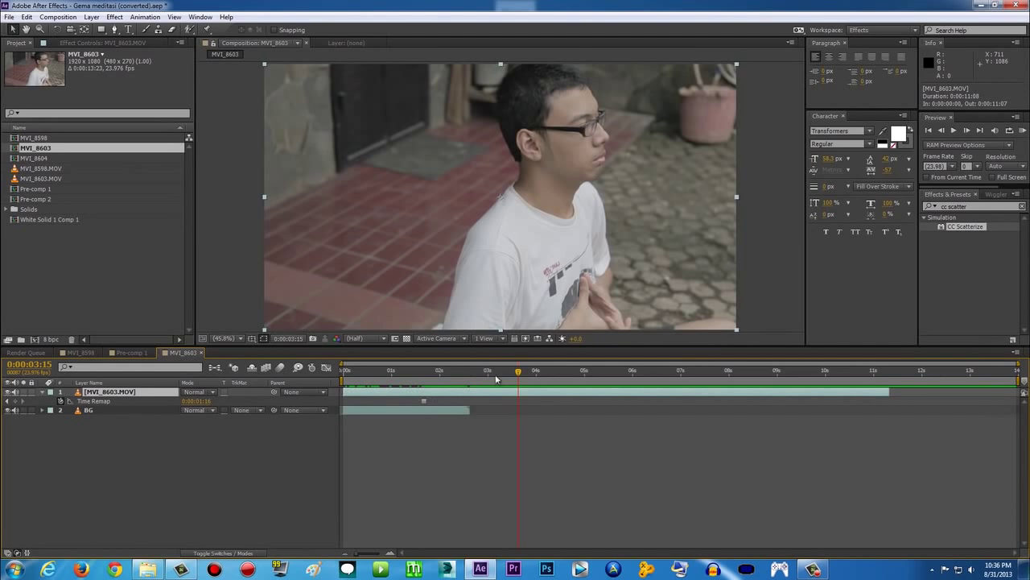
drag(402, 373, 423, 373)
drag(455, 326, 406, 324)
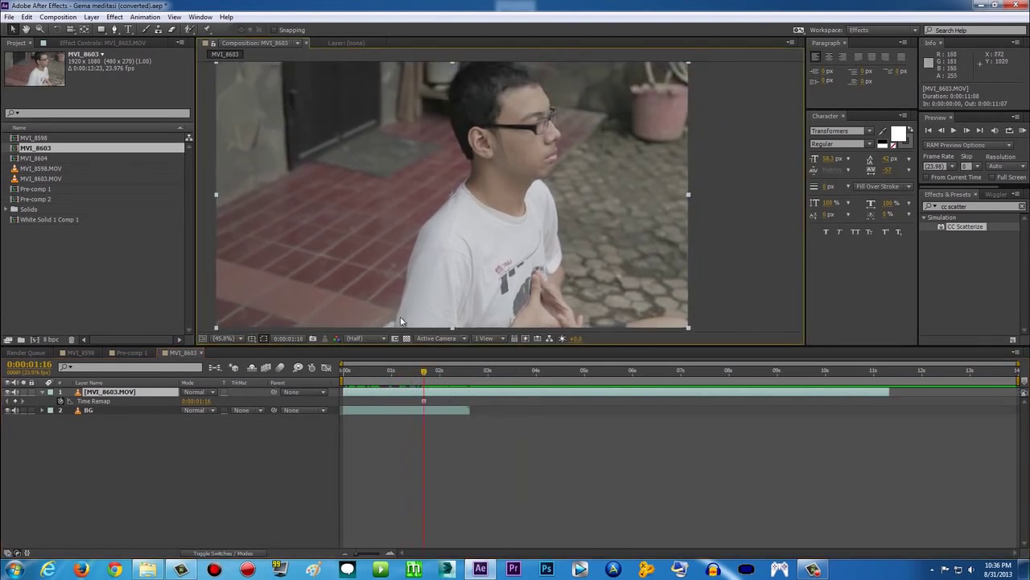
click(131, 353)
Step: Check the boy's mask in Pre-comp 1, then return to MVI_8603 at about two seconds
click(94, 401)
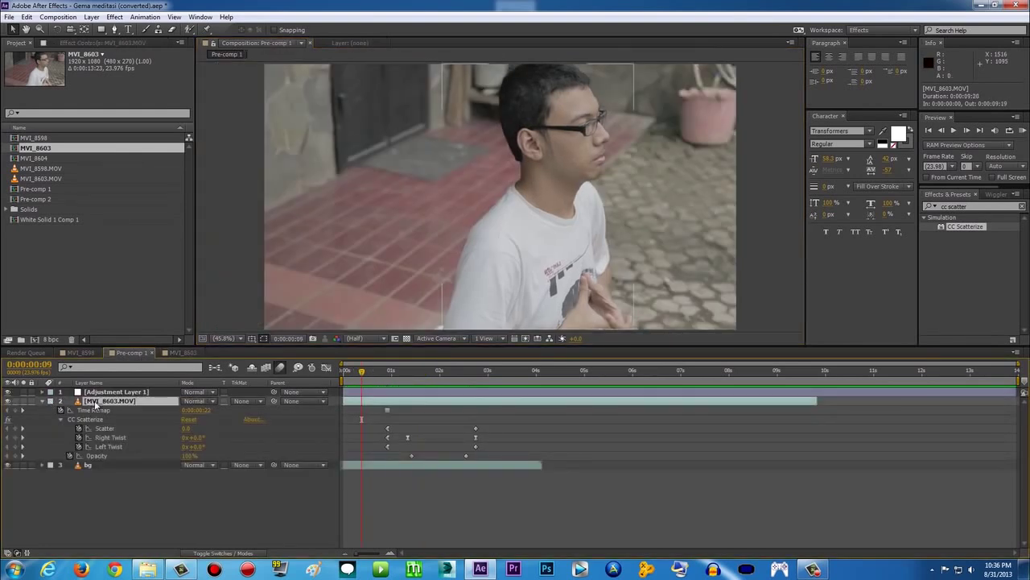
mouse_move(361, 371)
mouse_down()
mouse_move(473, 376)
mouse_move(402, 373)
mouse_up()
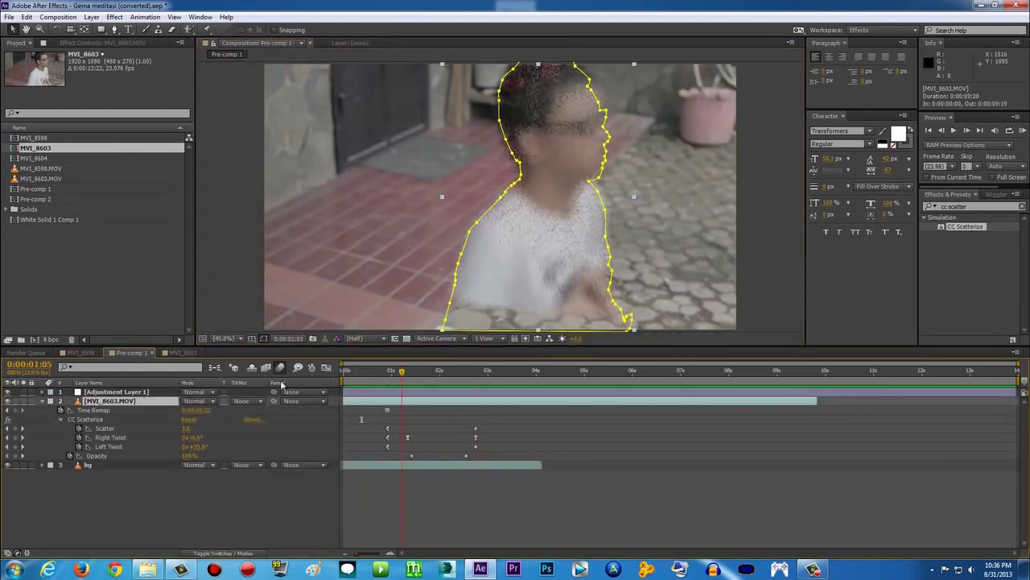
click(182, 353)
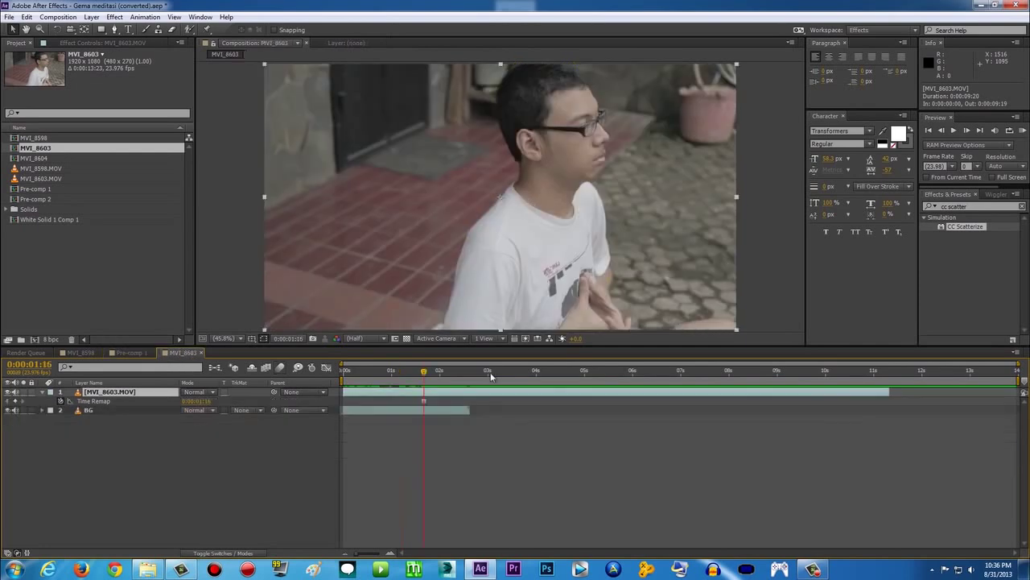
drag(433, 375, 458, 373)
Step: With the Pen tool, trace the mask from the shirt's lower edge up the arm and neck to the ear
click(113, 29)
scroll(393, 196, up, 2)
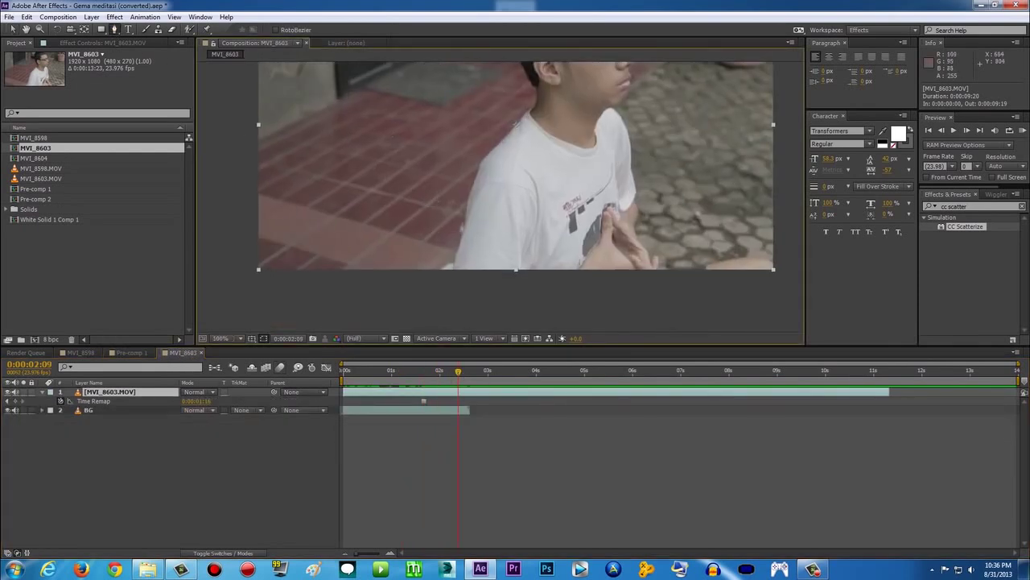
scroll(500, 169, up, 1)
drag(500, 169, 503, 86)
click(428, 218)
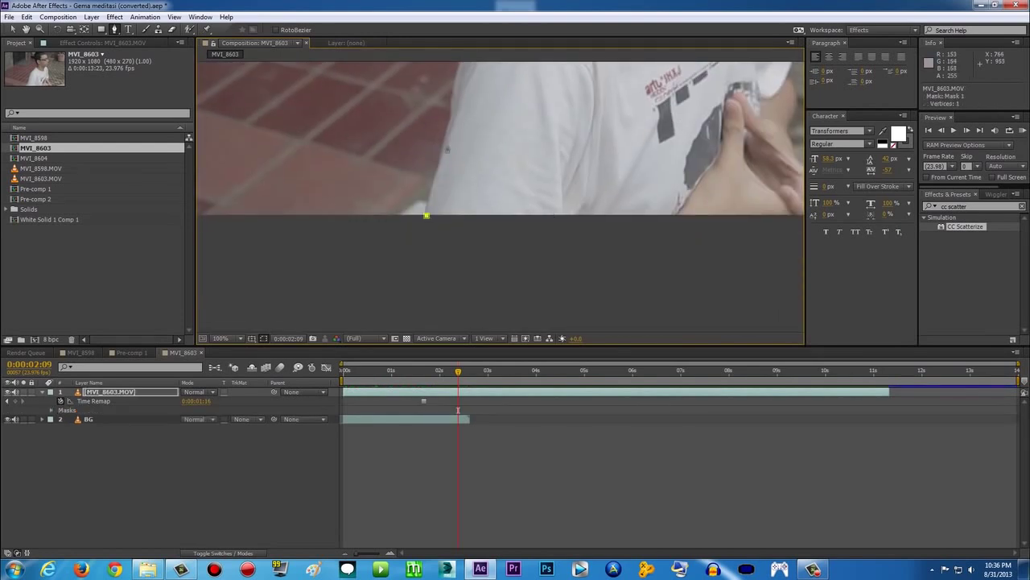
click(448, 142)
mouse_move(465, 150)
mouse_down()
mouse_move(466, 233)
mouse_move(461, 140)
mouse_up()
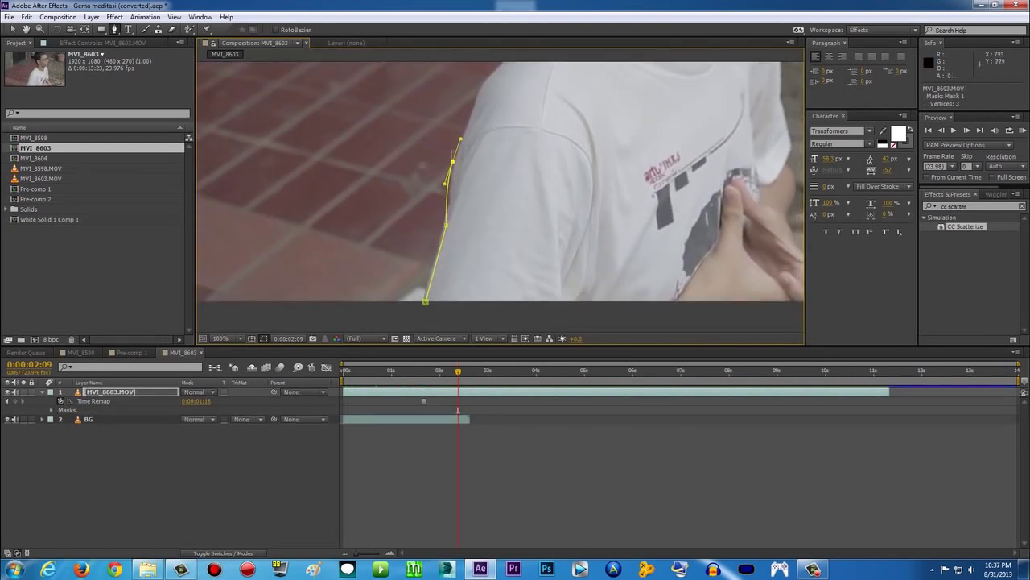
drag(480, 91, 443, 231)
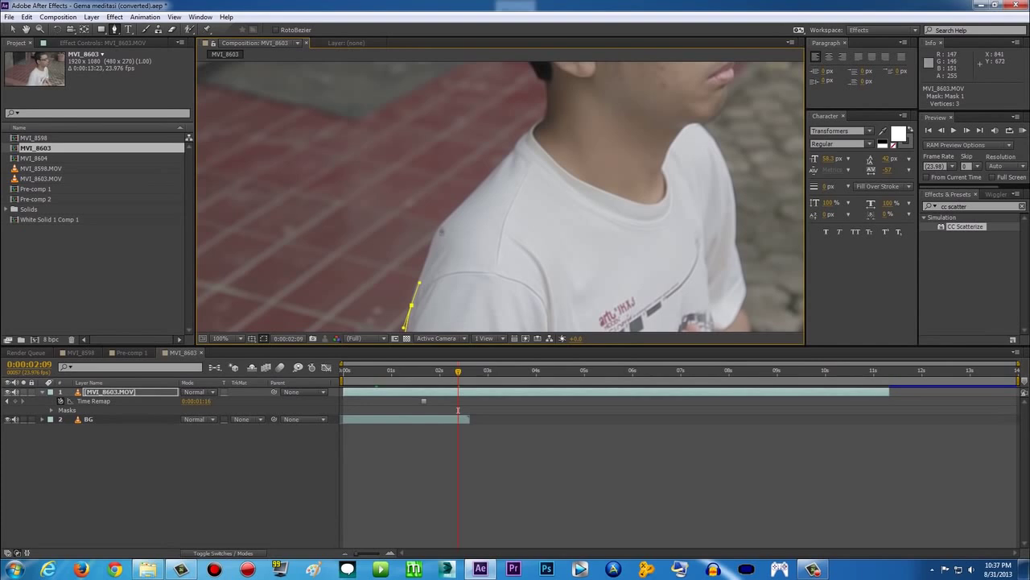
click(443, 226)
drag(503, 161, 480, 228)
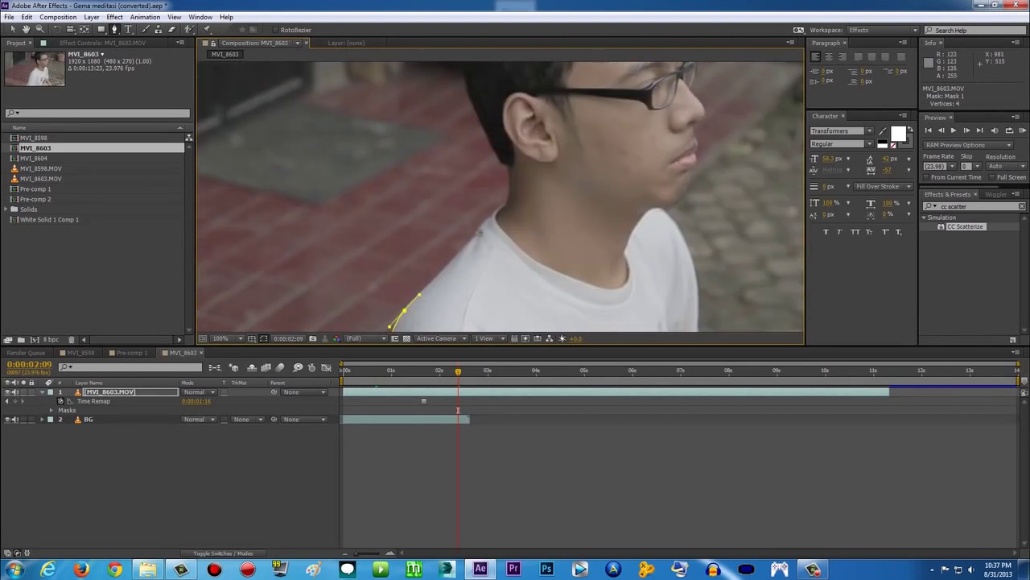
click(480, 228)
click(507, 206)
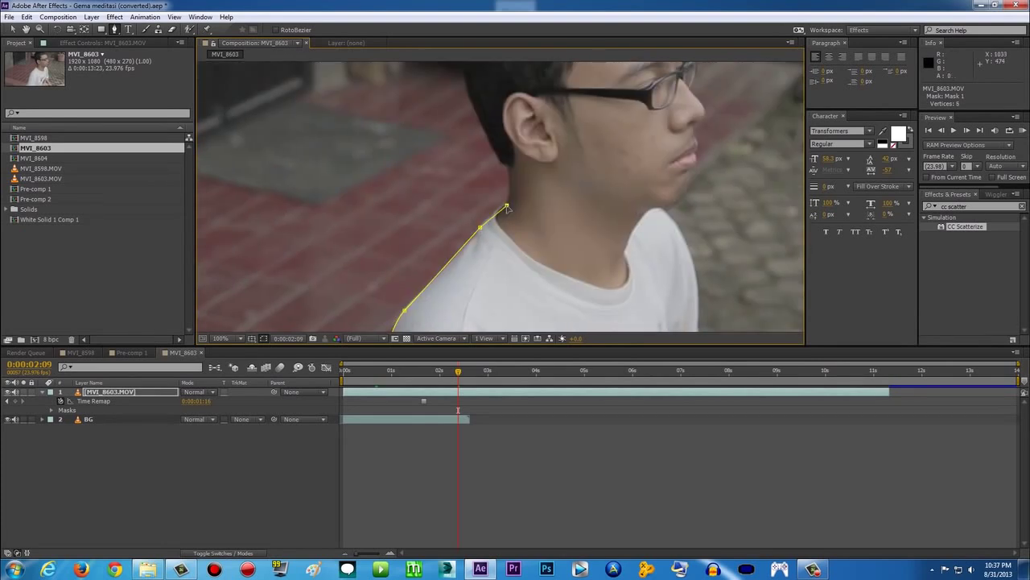
click(509, 164)
Step: Continue the mask over the hair and top of the head, then down the forehead and face profile
drag(492, 139, 497, 197)
click(491, 190)
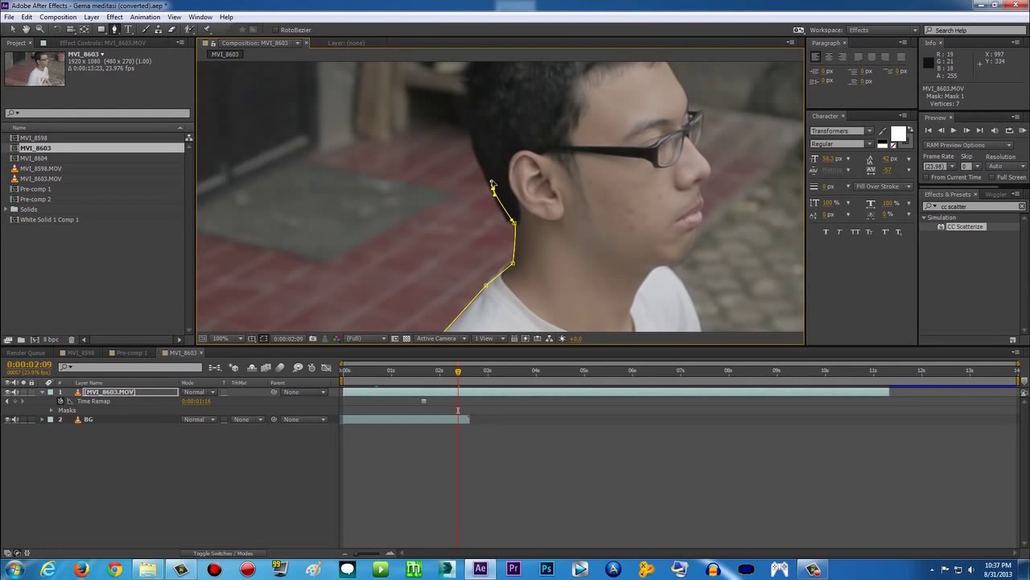
click(484, 169)
click(499, 208)
drag(484, 171, 482, 173)
drag(479, 135, 483, 216)
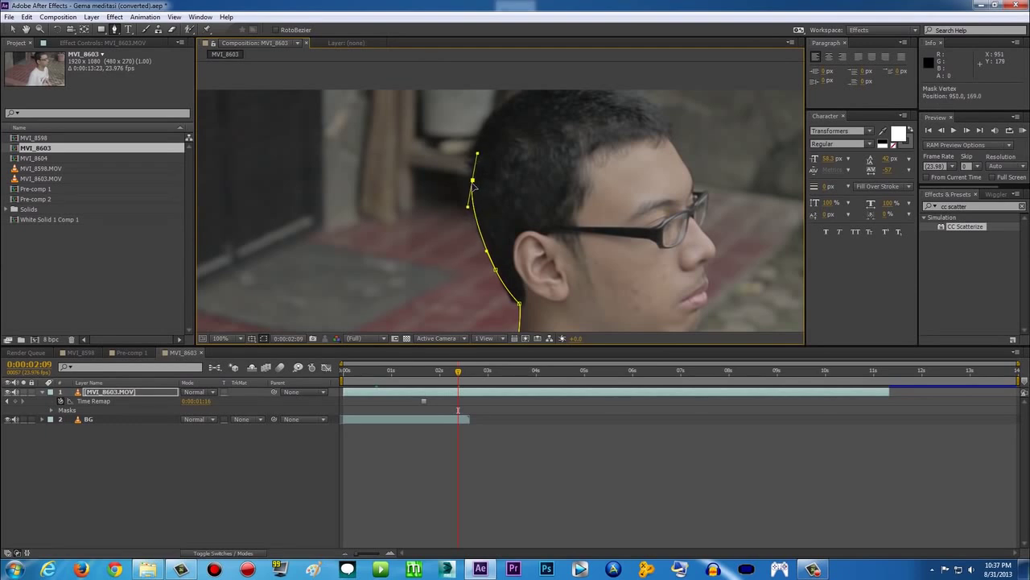
drag(495, 116, 521, 98)
click(520, 95)
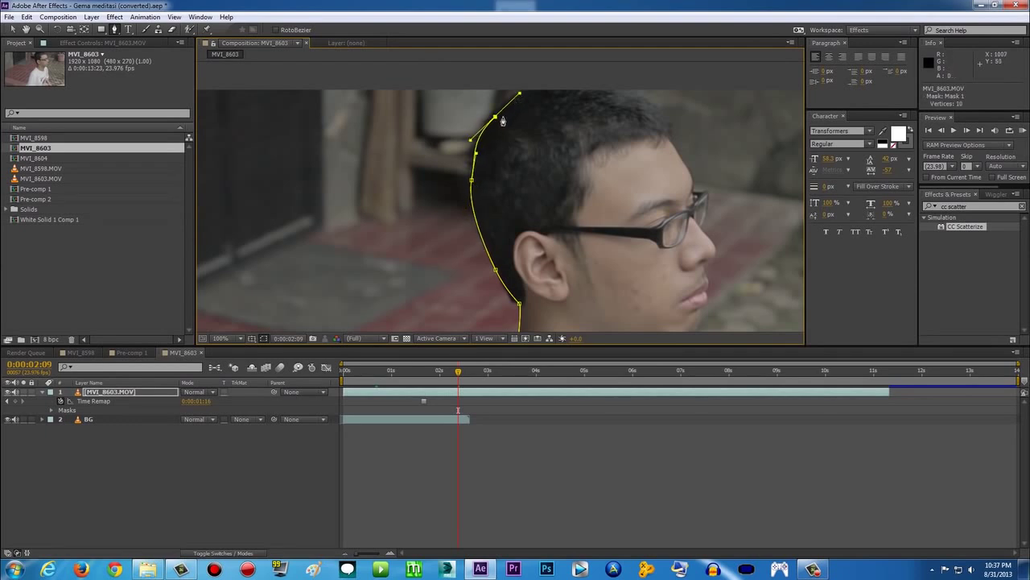
drag(566, 80, 617, 93)
click(660, 111)
click(669, 137)
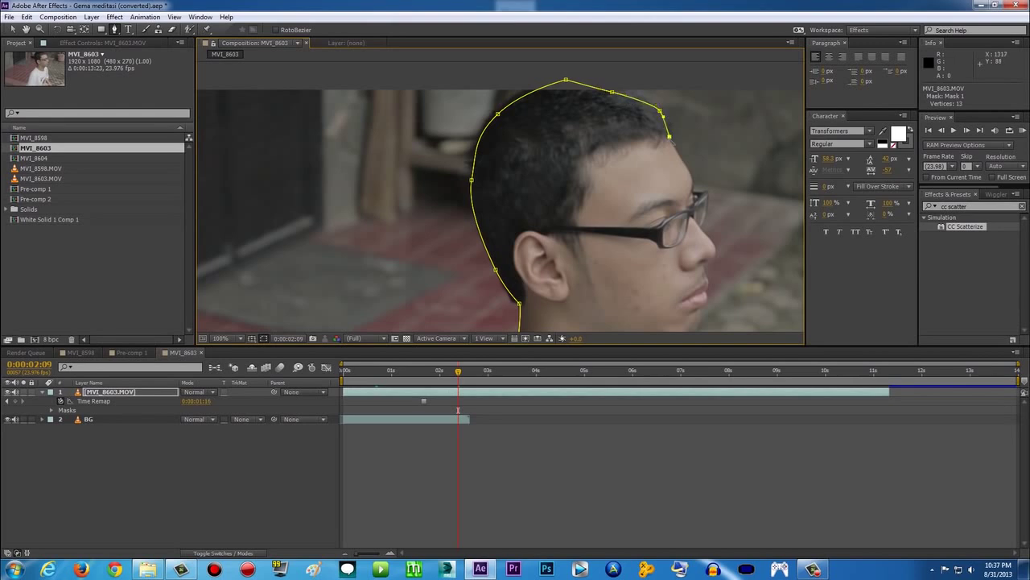
drag(689, 174, 628, 161)
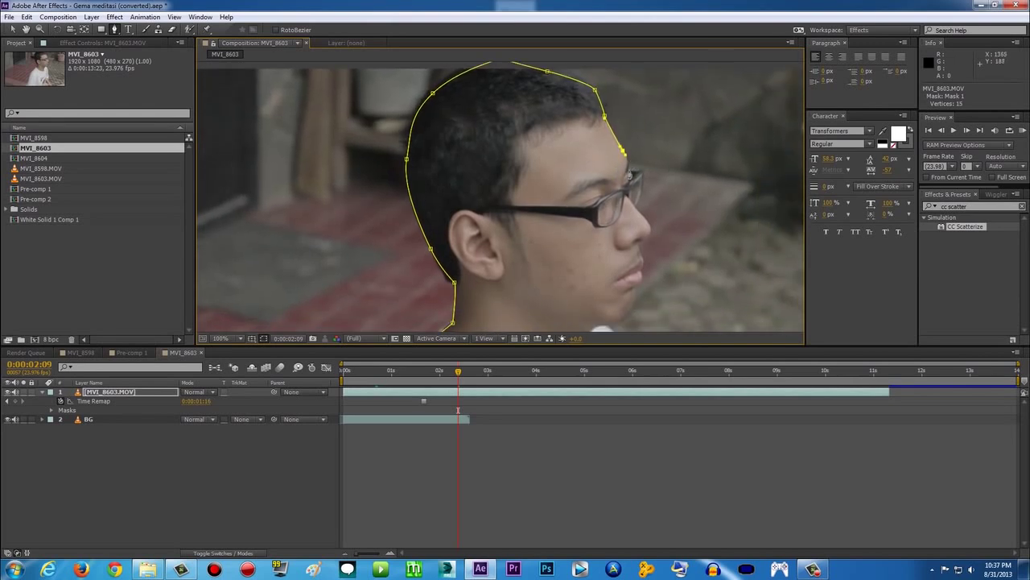
click(628, 170)
click(649, 231)
click(637, 271)
Step: Trace the mask down the chin, neck and the shirt's front edge
drag(637, 271, 618, 238)
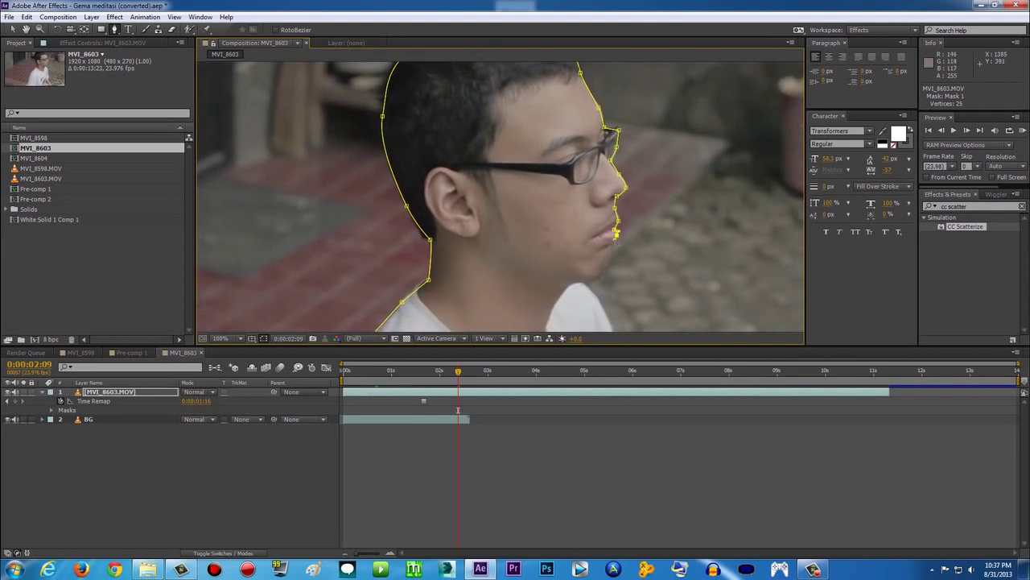
click(613, 244)
click(602, 273)
drag(600, 298, 567, 198)
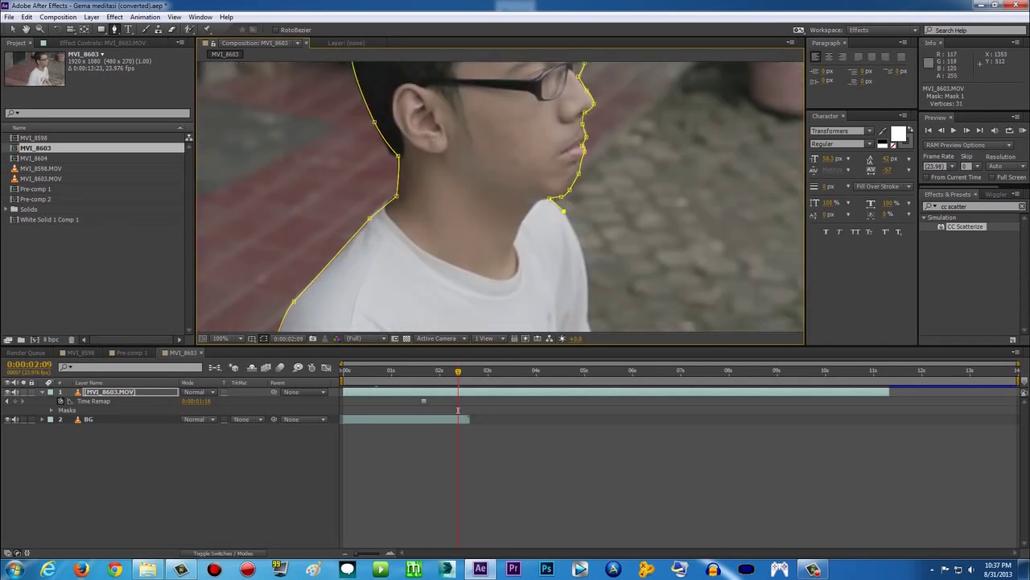
click(580, 225)
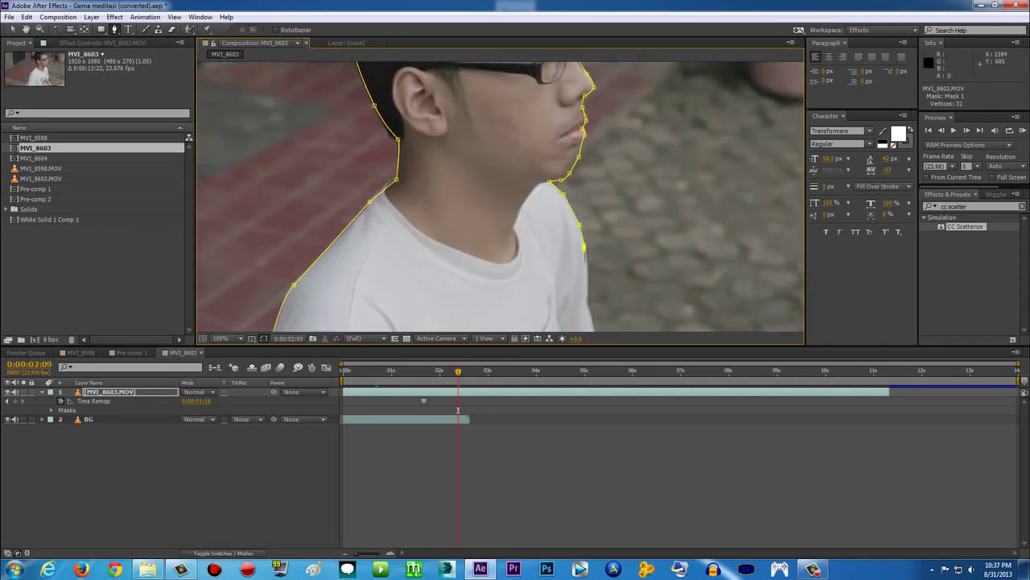
drag(586, 264, 576, 187)
click(575, 182)
click(575, 218)
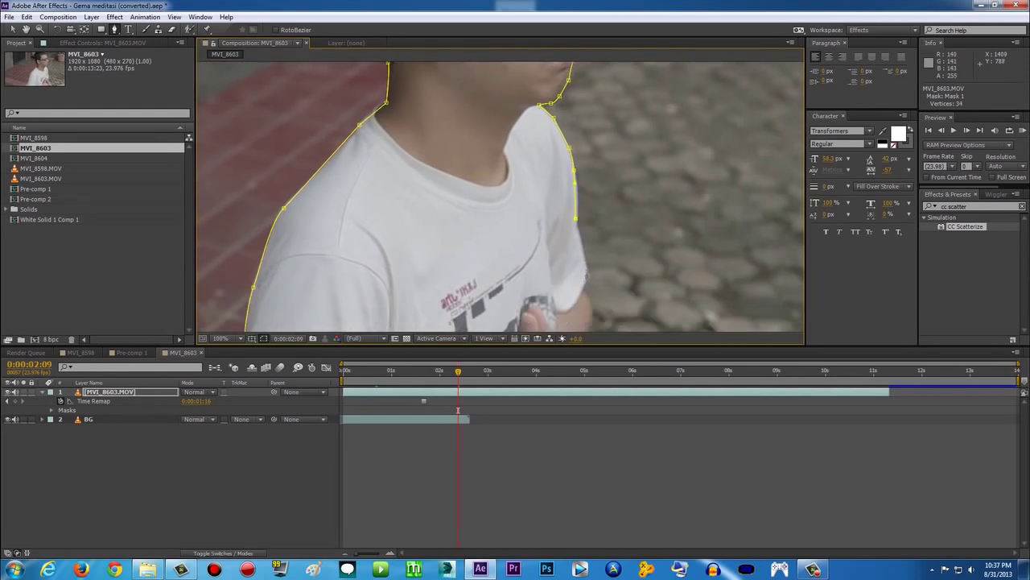
click(587, 273)
click(582, 289)
Step: Trace the mask around the hands and fingertips, redoing one fingertip point, out to the bottom edge
drag(586, 309, 597, 216)
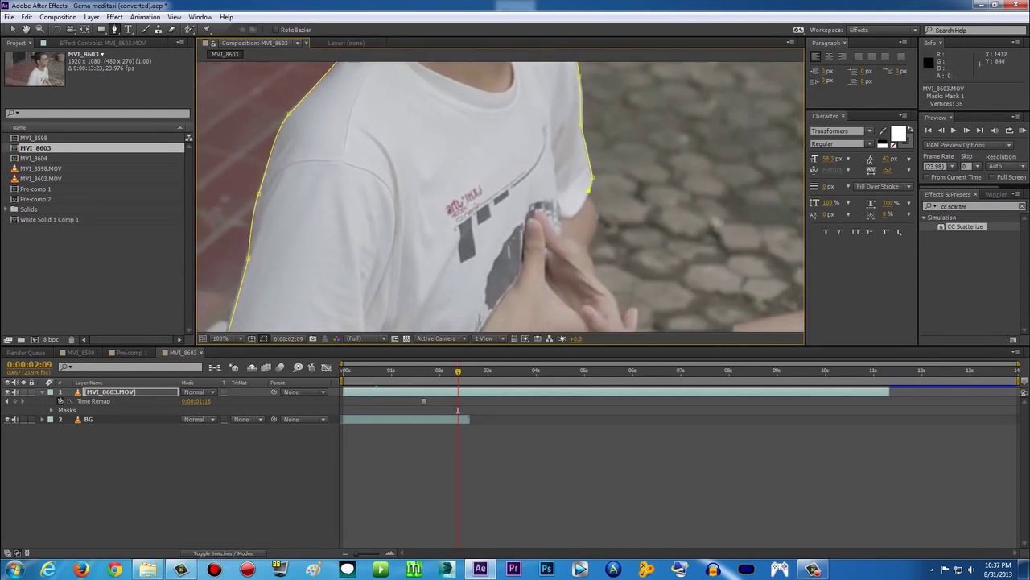
click(599, 222)
click(592, 239)
drag(592, 278, 565, 220)
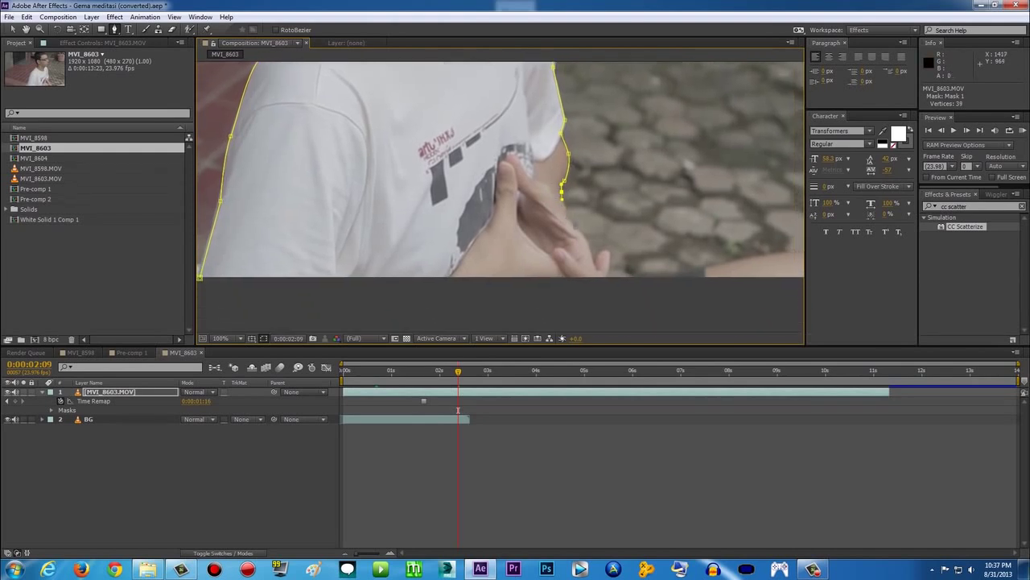
click(570, 222)
click(584, 239)
click(597, 254)
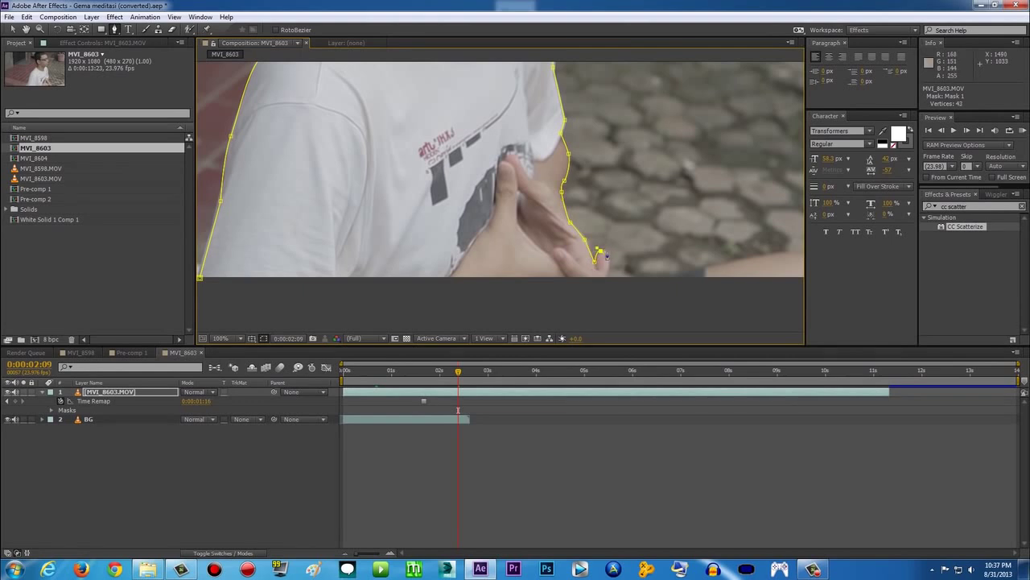
key(ctrl+z)
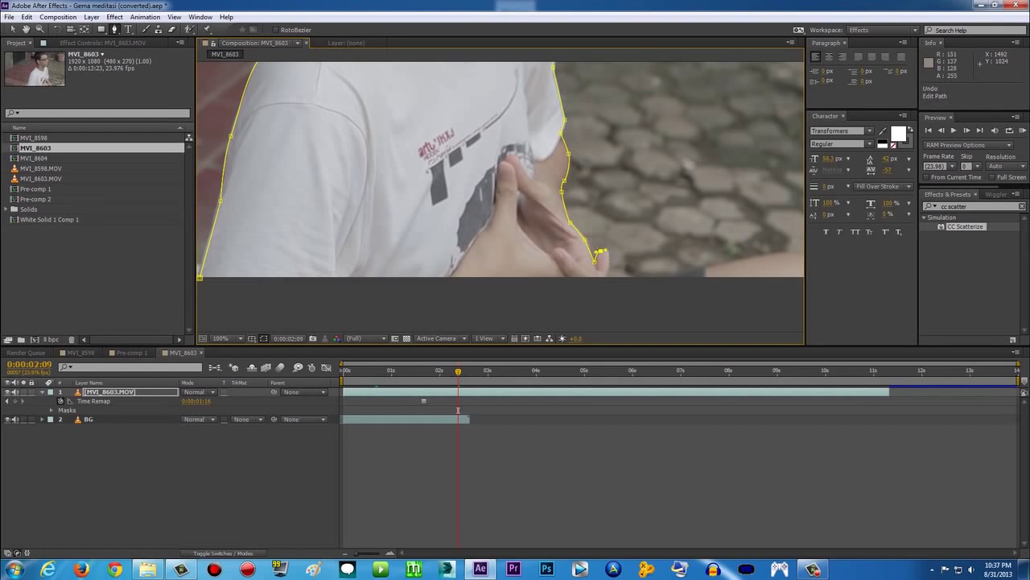
click(599, 256)
click(608, 277)
click(618, 283)
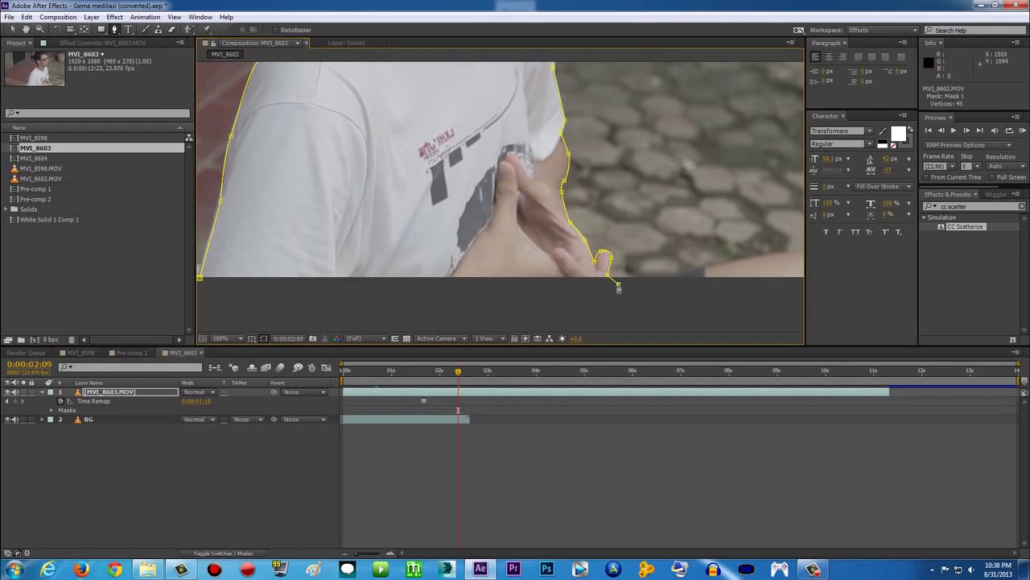
click(660, 284)
Step: Carry the mask along the bottom edge to below the left shoulder and close it at the first vertex
drag(660, 284, 533, 272)
click(594, 253)
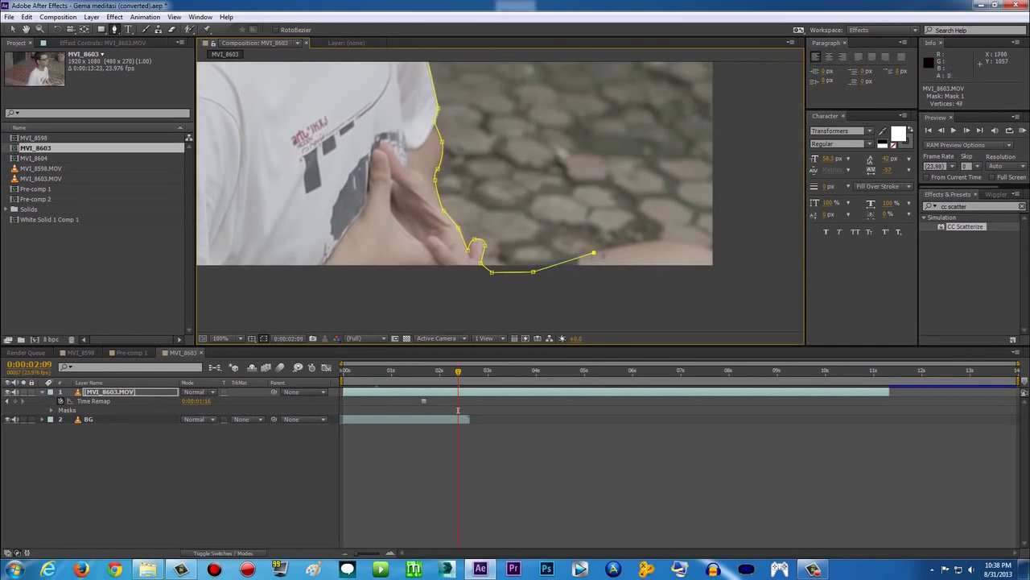
drag(635, 243, 697, 249)
click(726, 256)
click(743, 294)
click(594, 308)
drag(365, 302, 483, 280)
click(405, 277)
drag(371, 260, 536, 265)
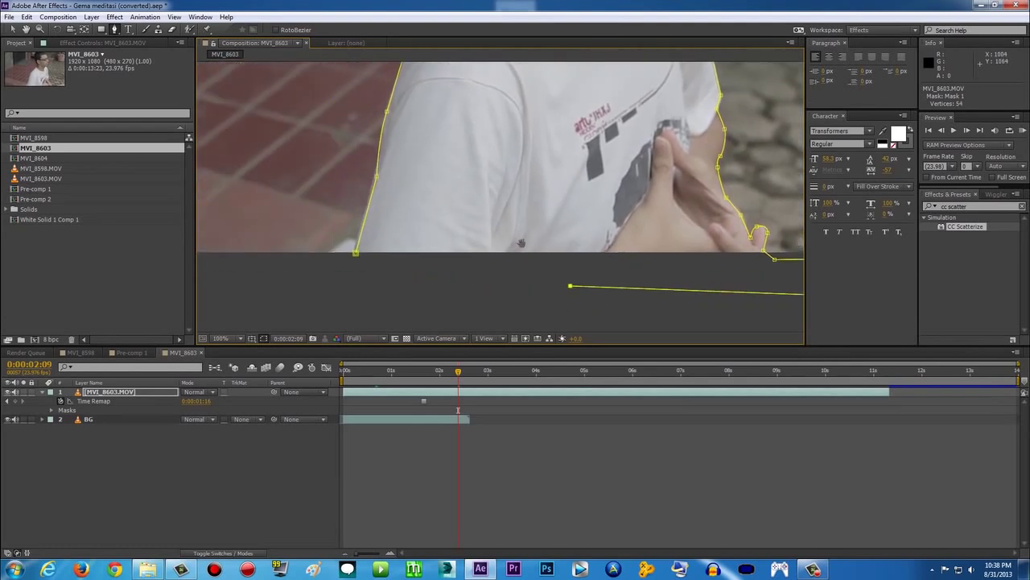
click(392, 277)
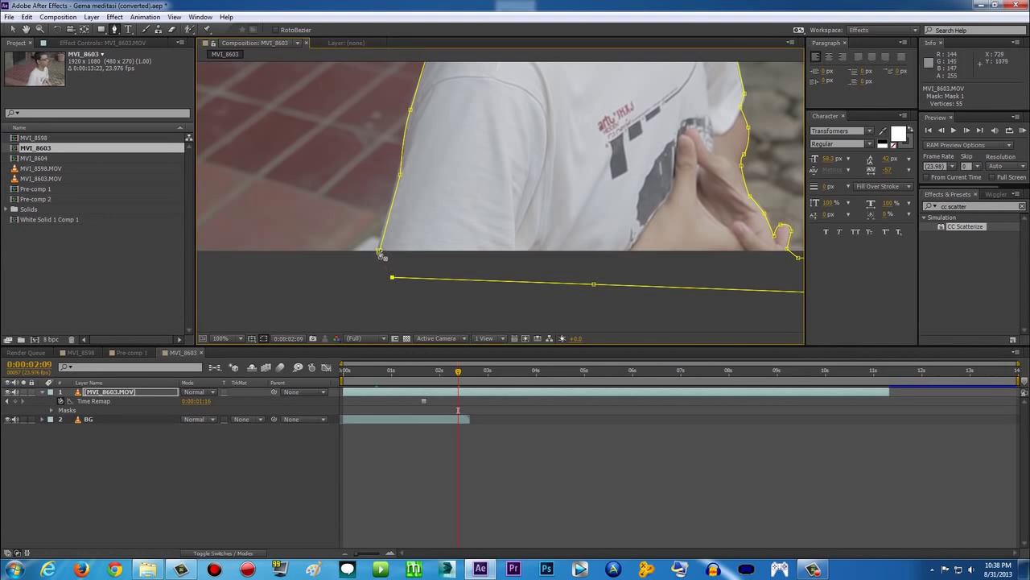
click(381, 255)
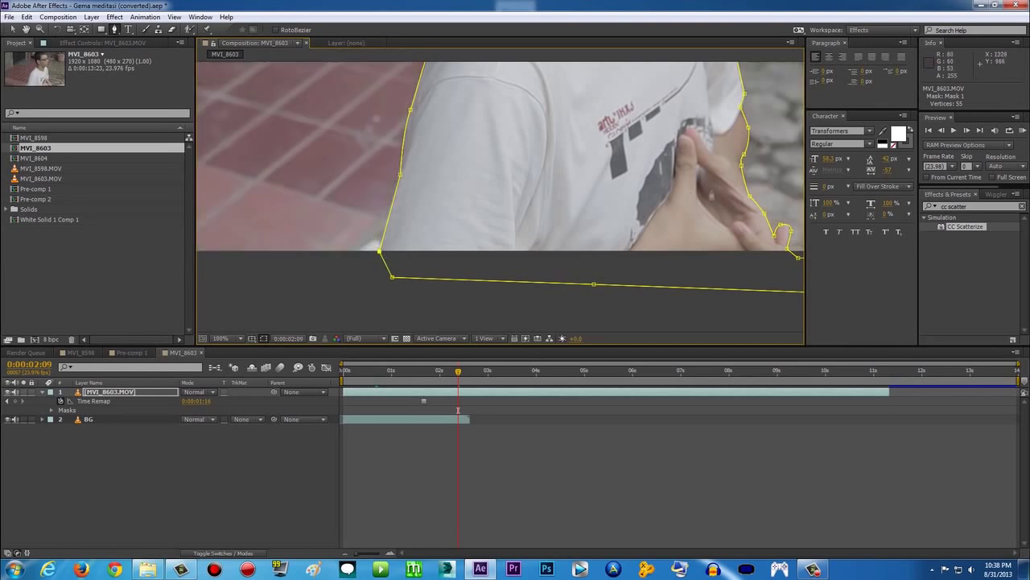
scroll(381, 254, down, 4)
scroll(421, 232, up, 1)
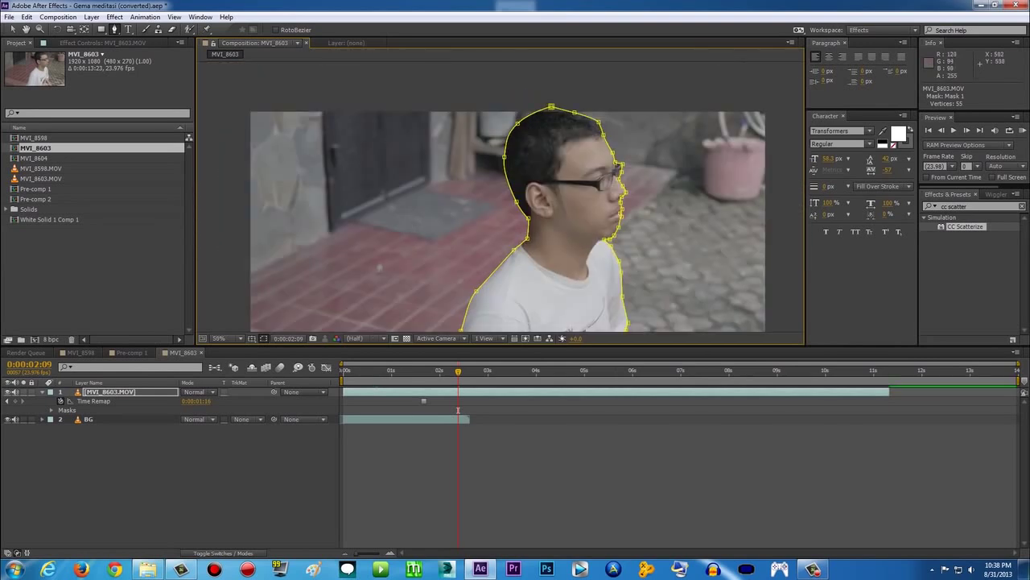
scroll(380, 199, up, 1)
click(247, 340)
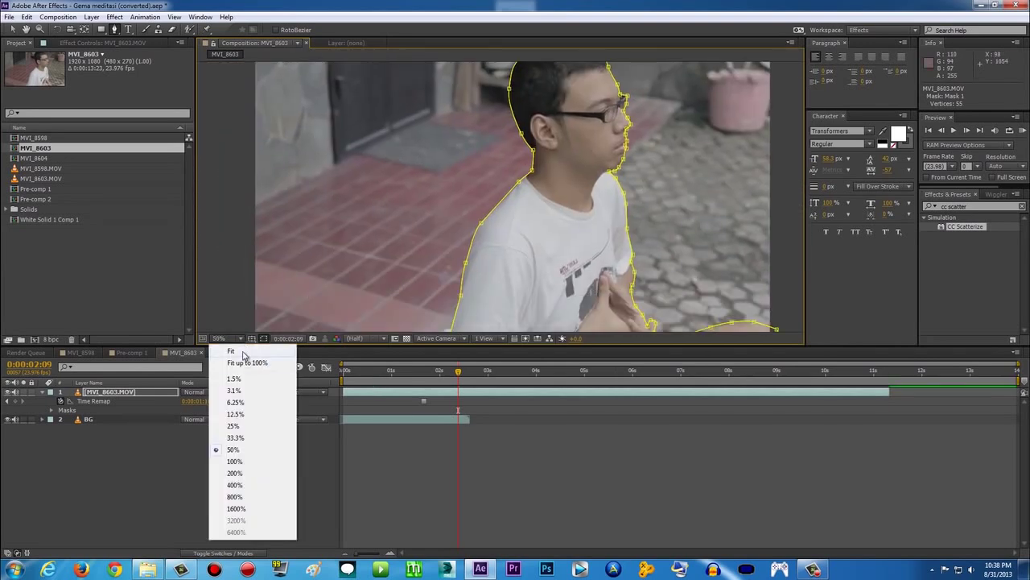
Step: Fit the viewer, compare against BG, and trim the masked layer's end to BG's end with Alt+]
click(247, 361)
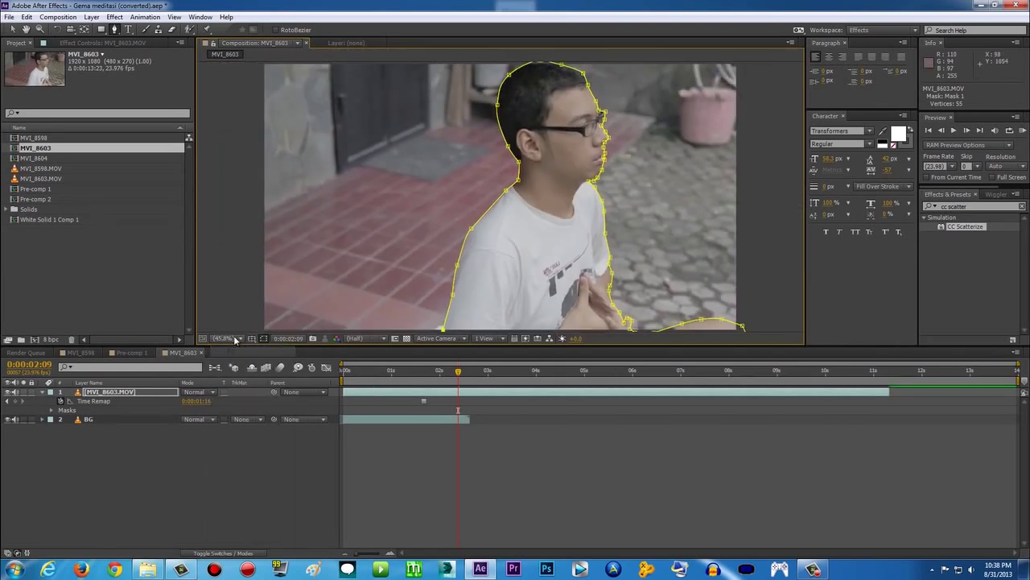
click(9, 420)
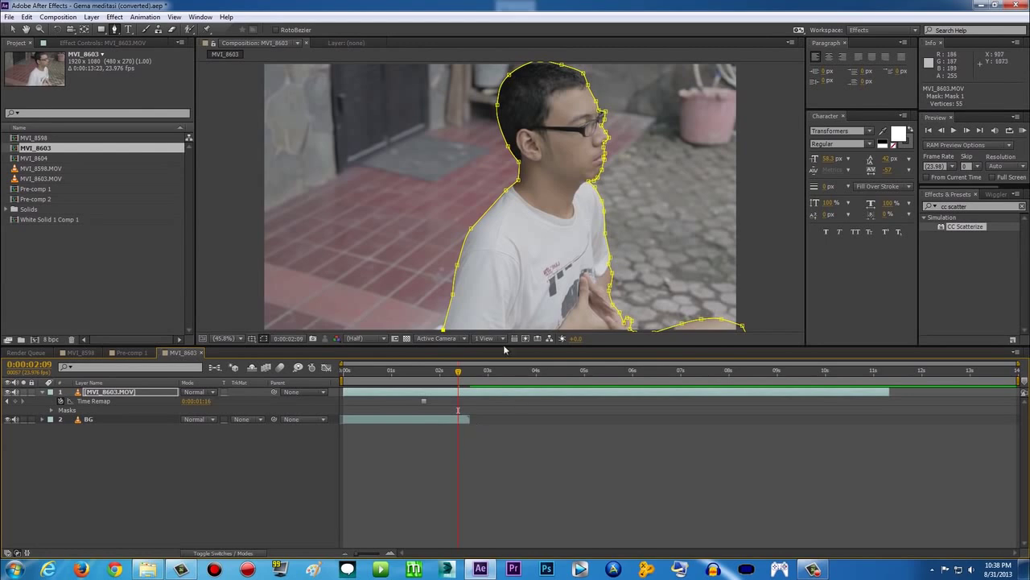
drag(461, 376, 471, 377)
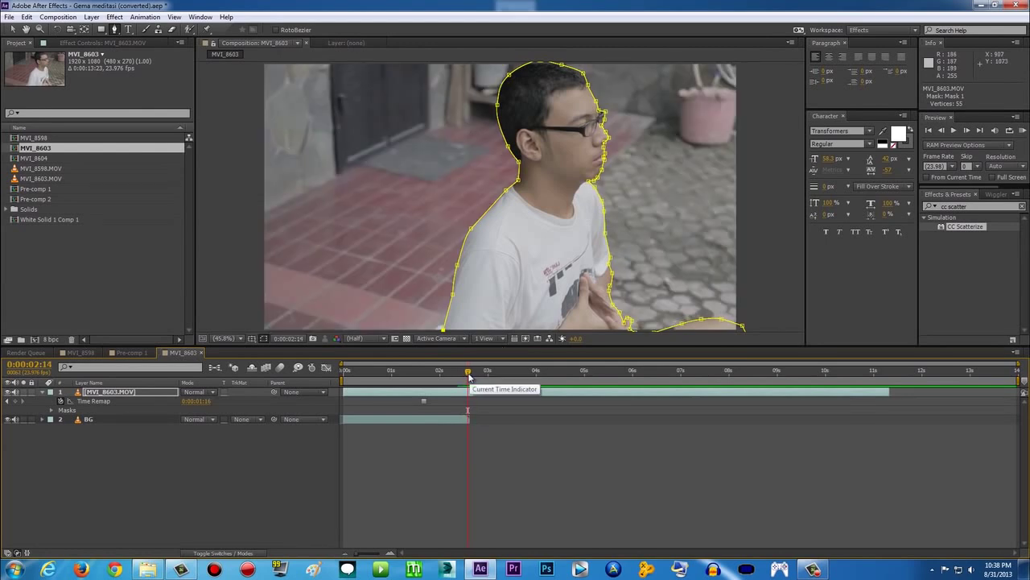
key(alt+bracketright)
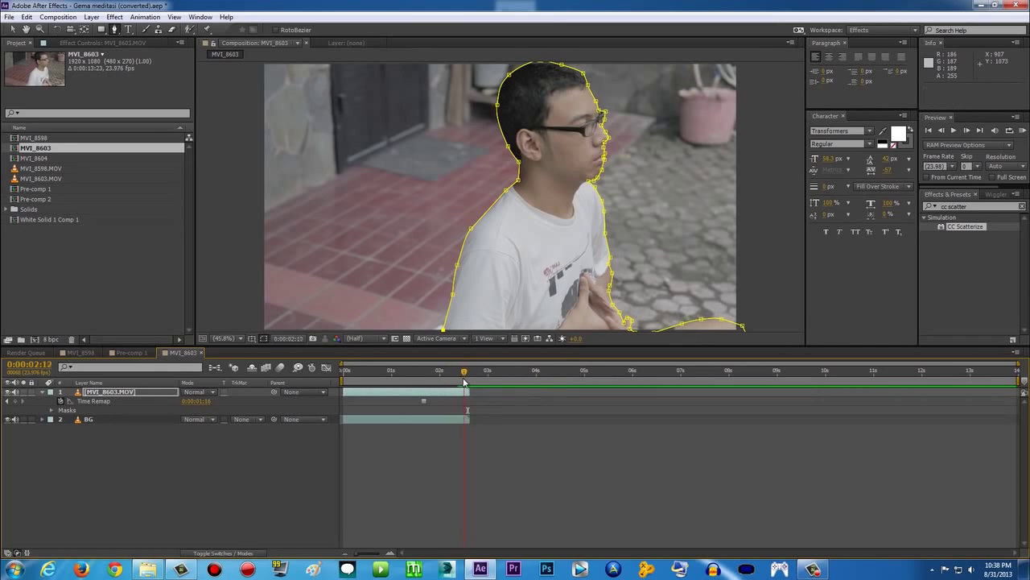
drag(469, 381, 365, 377)
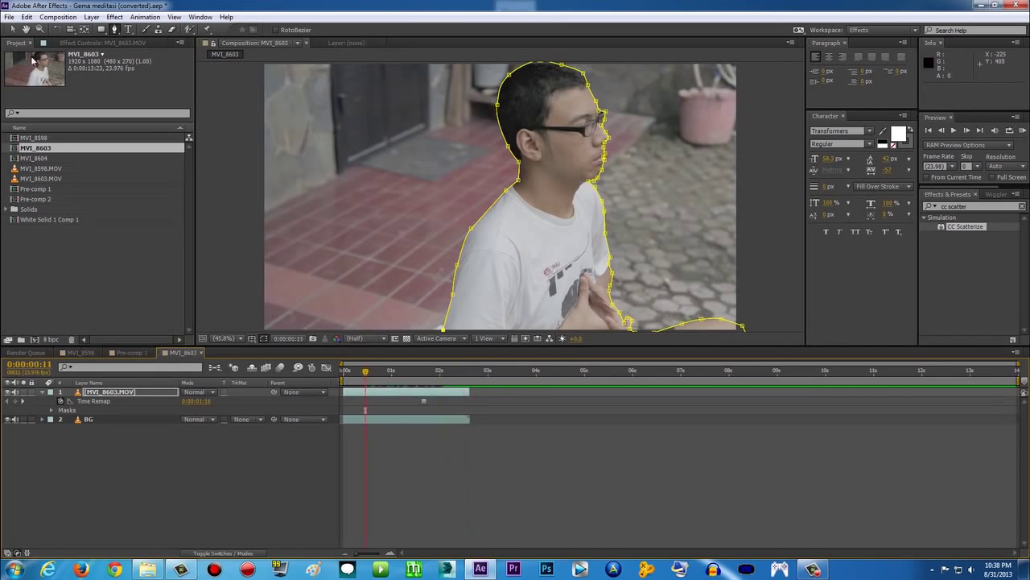
Step: Switch to the Selection tool, select the masked layer near the start, and clear the effects search
click(13, 29)
click(239, 115)
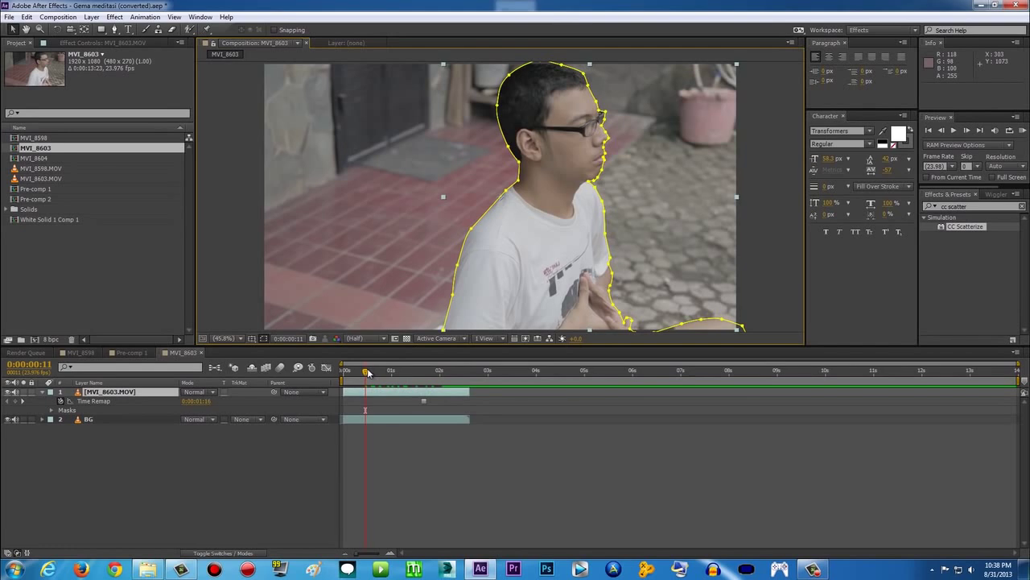
drag(365, 371, 355, 372)
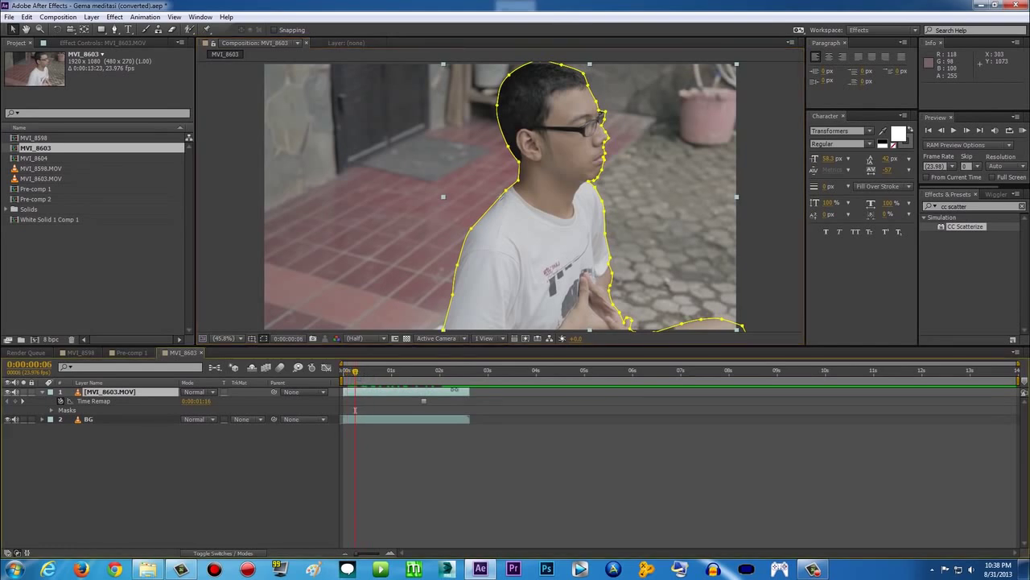
click(966, 206)
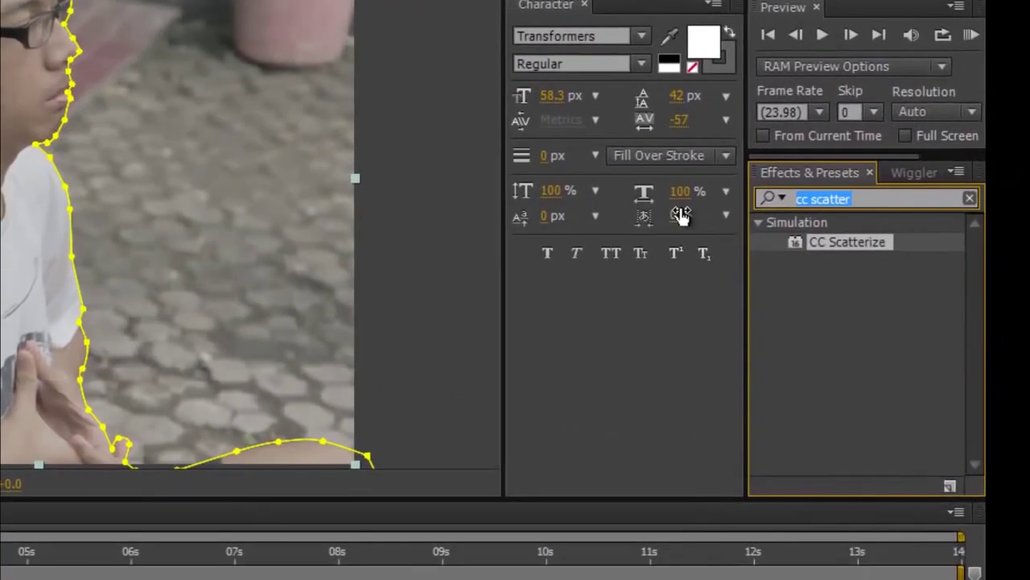
key(BackSpace)
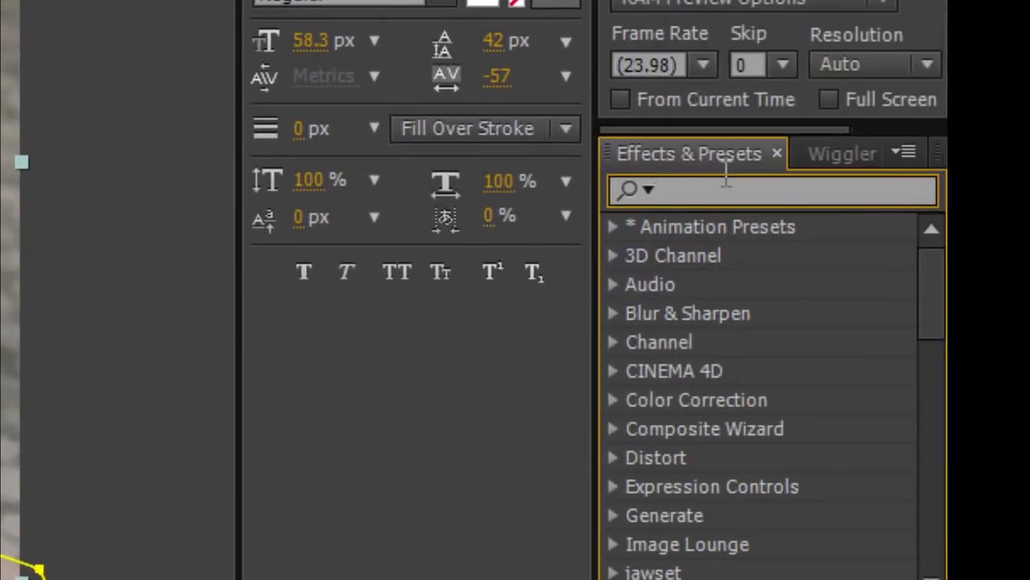
Step: Search 'cc scatter' and drop CC Scatterize onto the masked MVI_8603.MOV layer at the start
text(c)
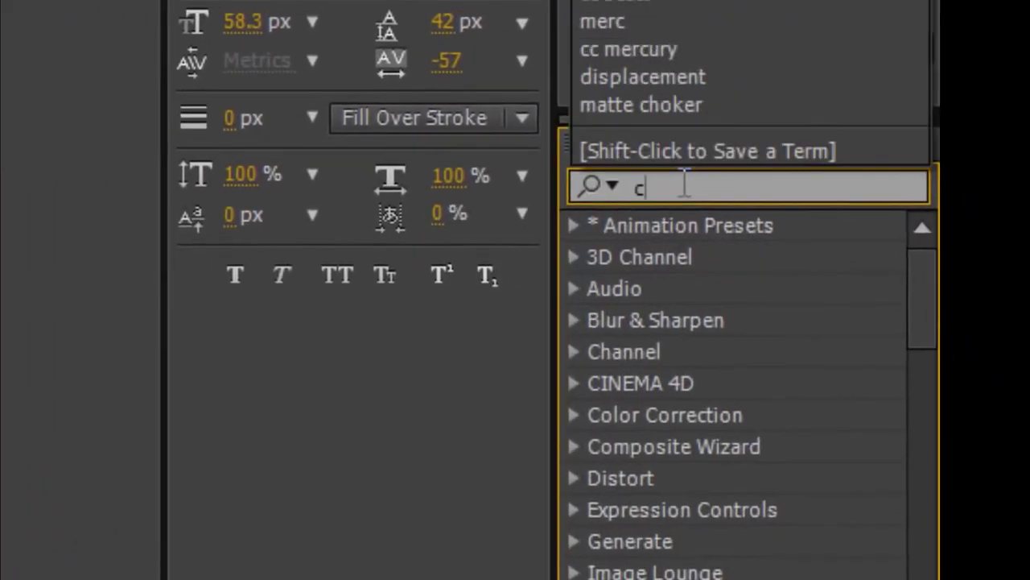
text(c scatter)
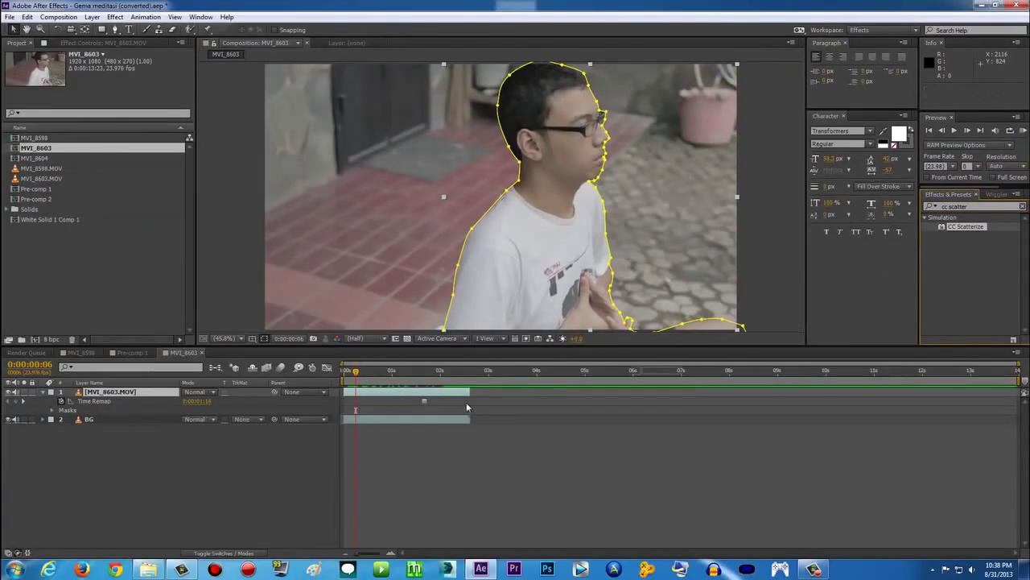
drag(467, 408, 114, 393)
click(358, 375)
drag(358, 375, 344, 373)
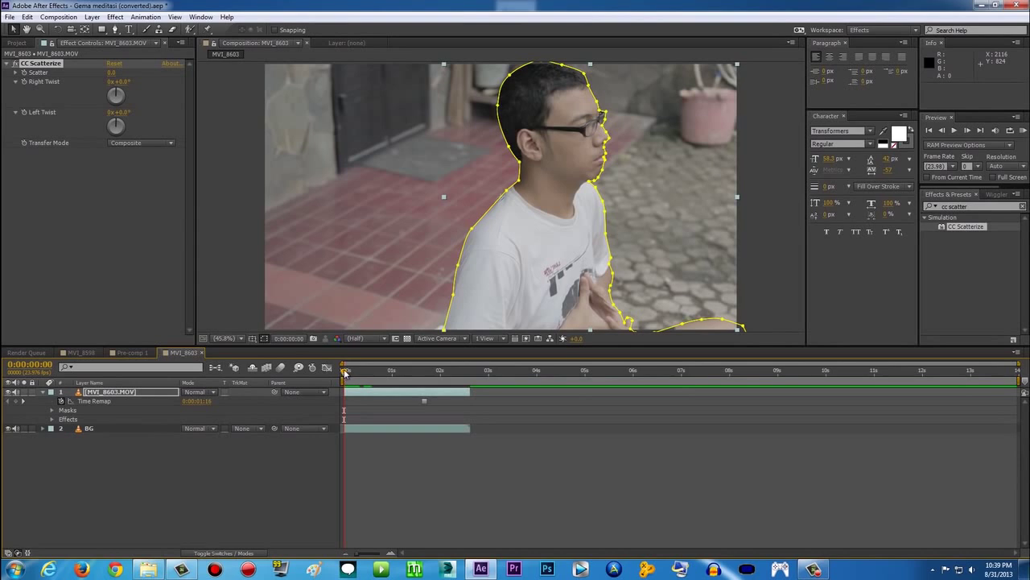
Step: At the one-second mark, twirl open the layer's CC Scatterize properties and select Scatter
mouse_move(345, 372)
mouse_down()
mouse_move(391, 375)
mouse_move(374, 376)
mouse_up()
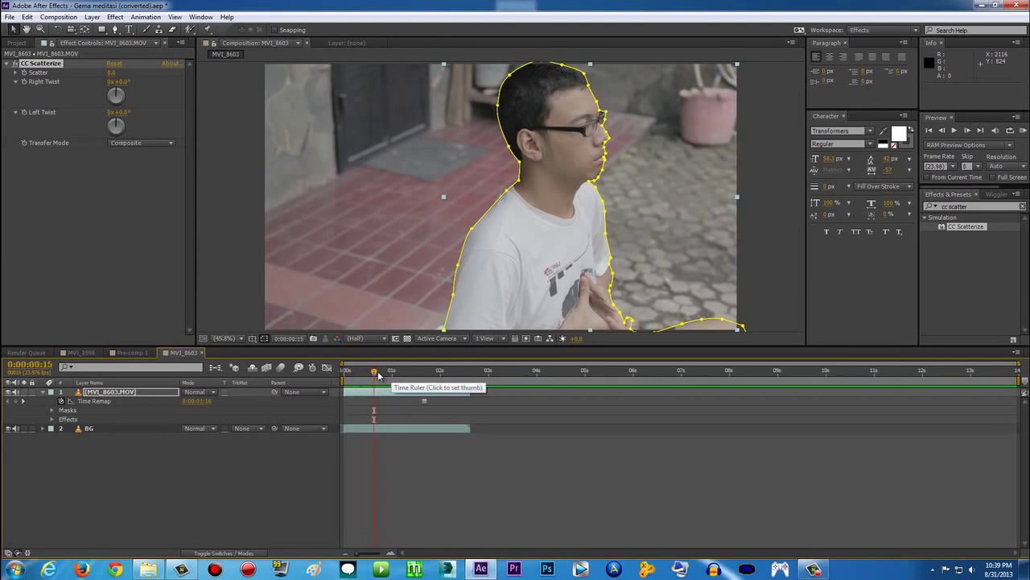
click(392, 375)
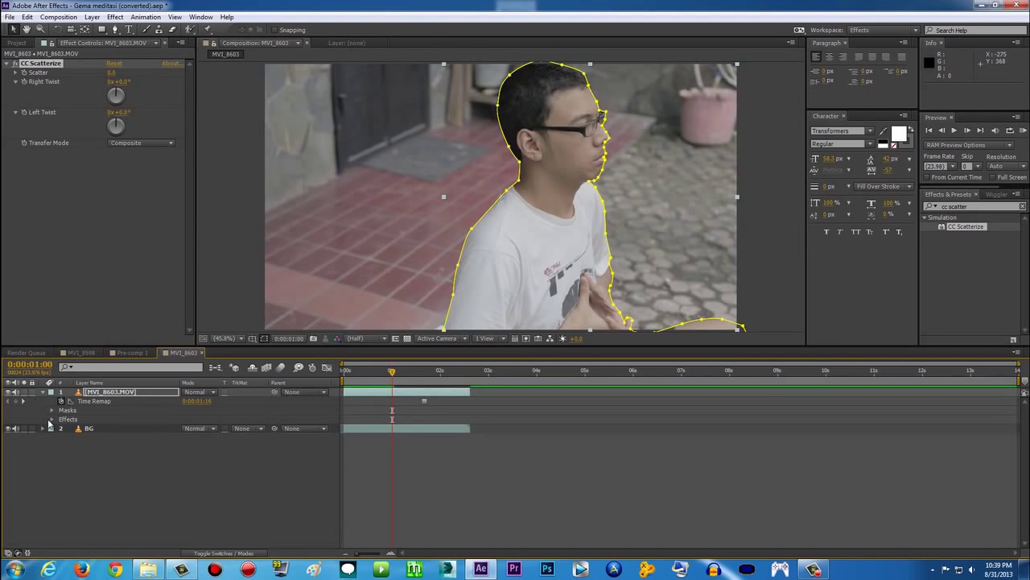
click(53, 419)
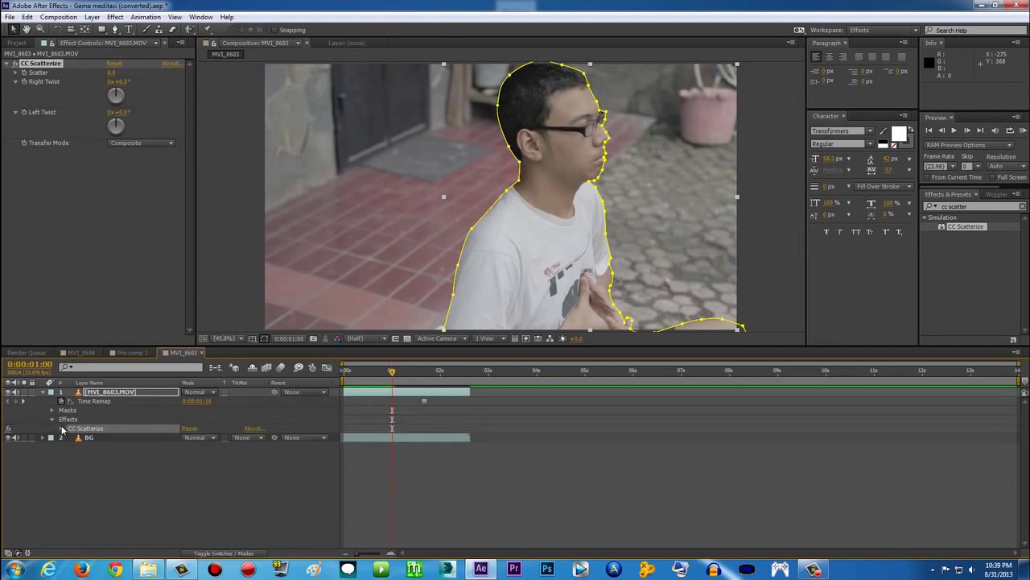
click(61, 428)
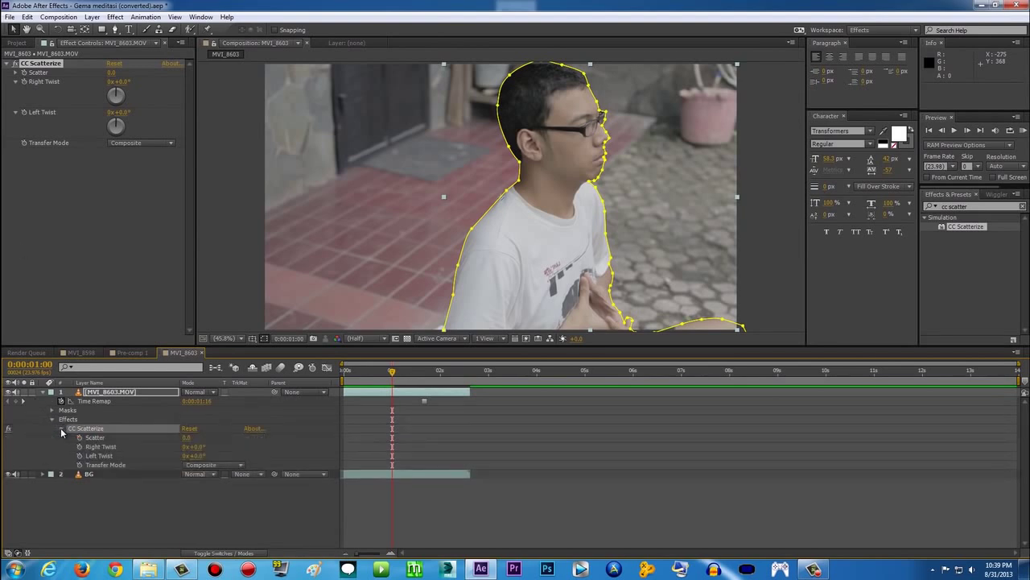
click(102, 441)
click(102, 447)
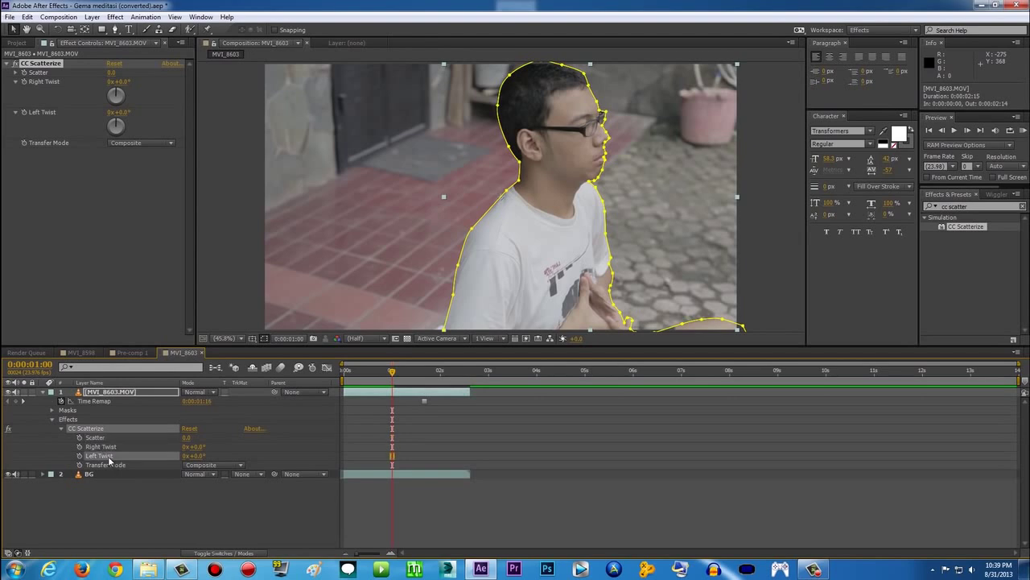
click(96, 438)
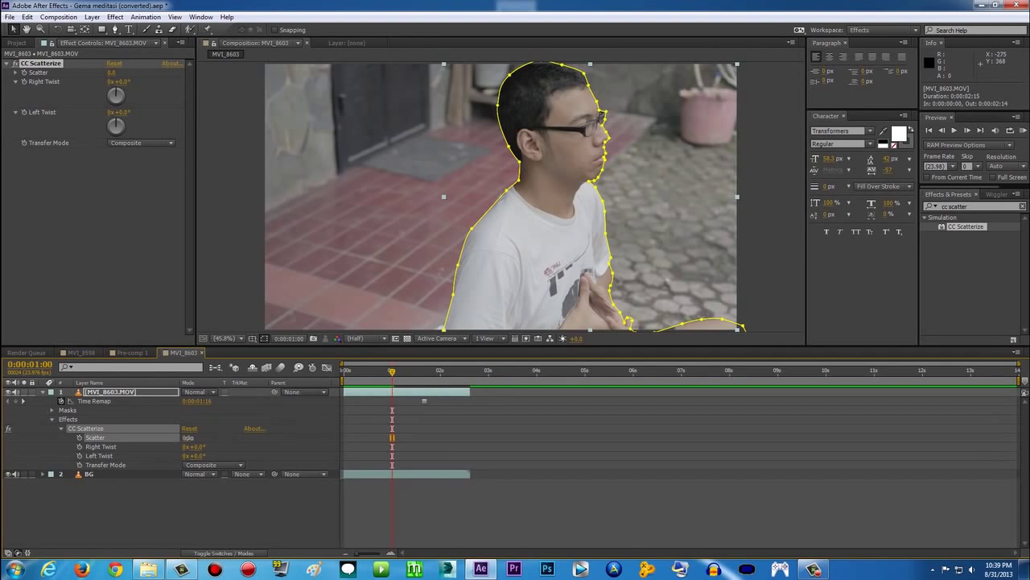
Step: Scrub Scatter up and down to test the dissolve, then undo it back to 0
drag(188, 437, 440, 453)
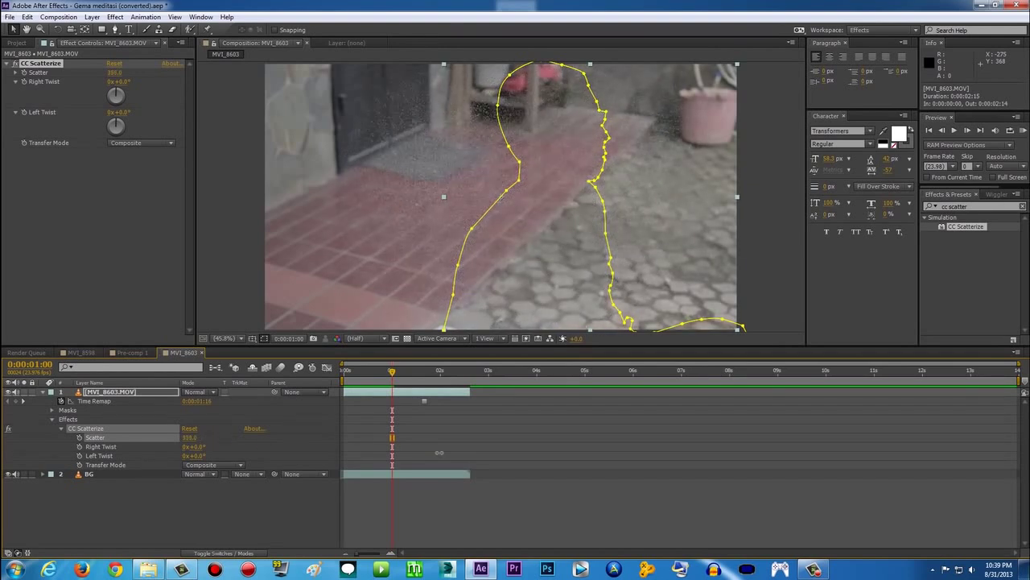
drag(440, 452, 156, 446)
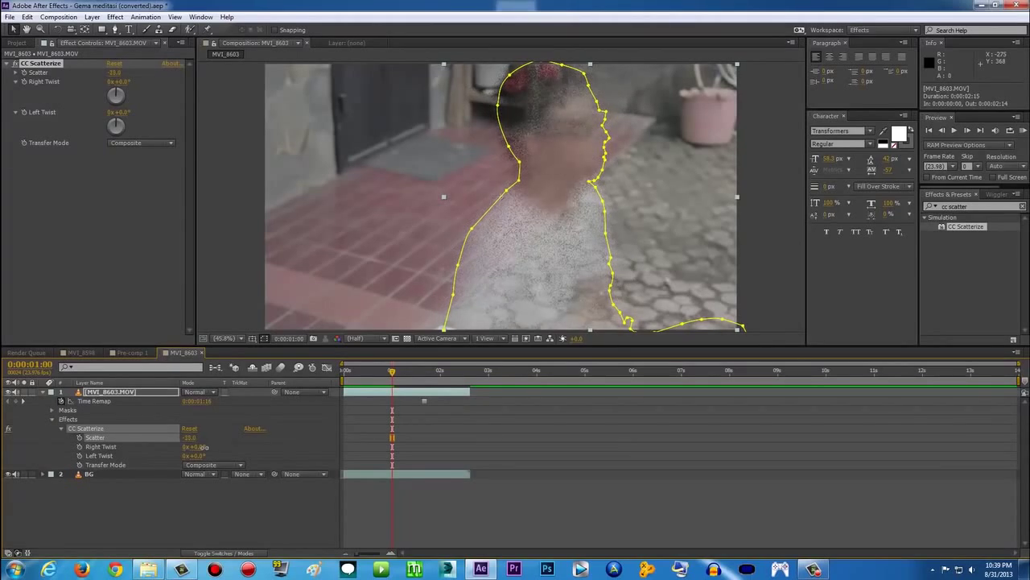
drag(205, 446, 373, 454)
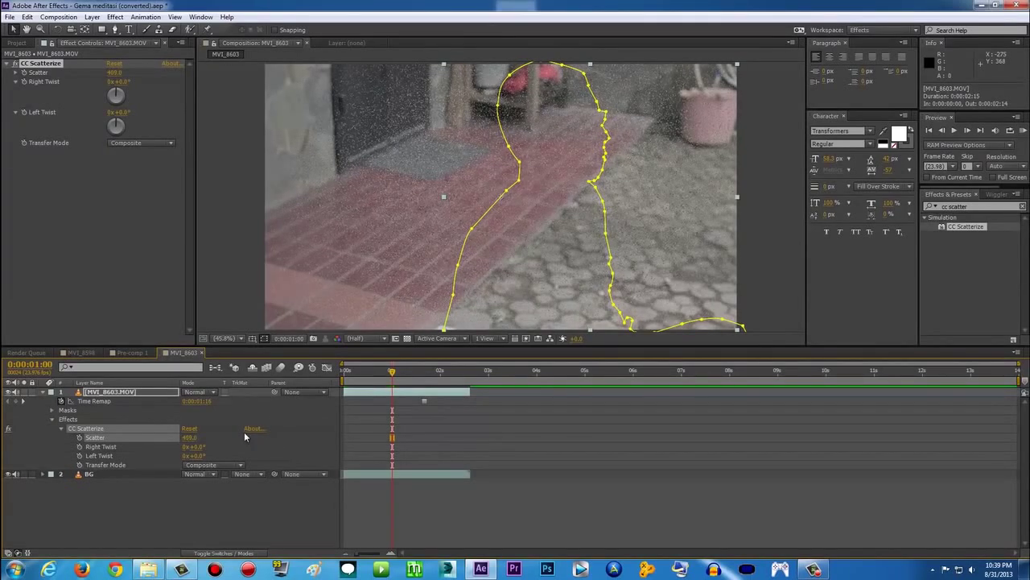
key(ctrl+z)
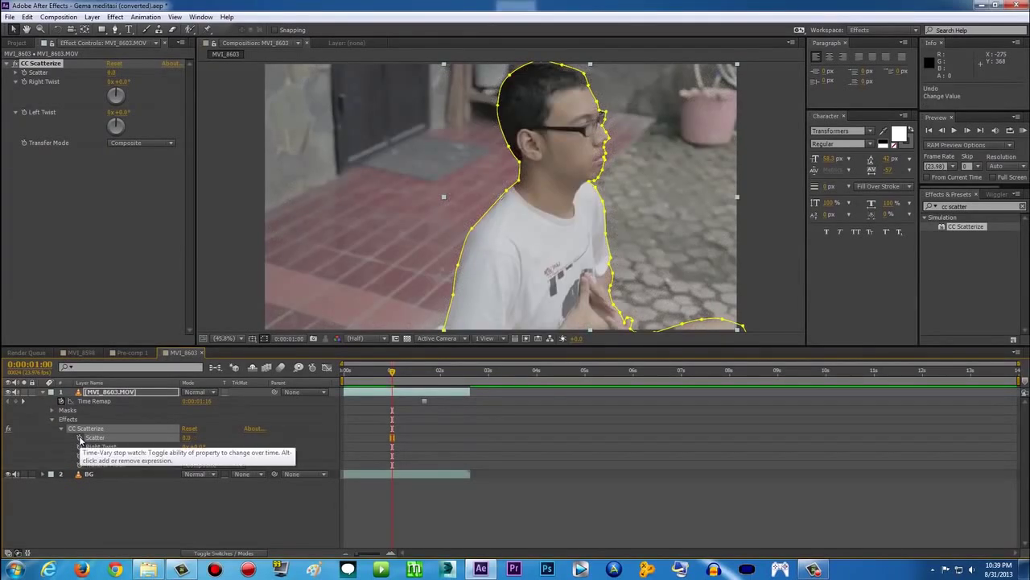
Step: Keyframe Scatter at 0 at one second and raise it at about two seconds so the person dissolves
click(80, 438)
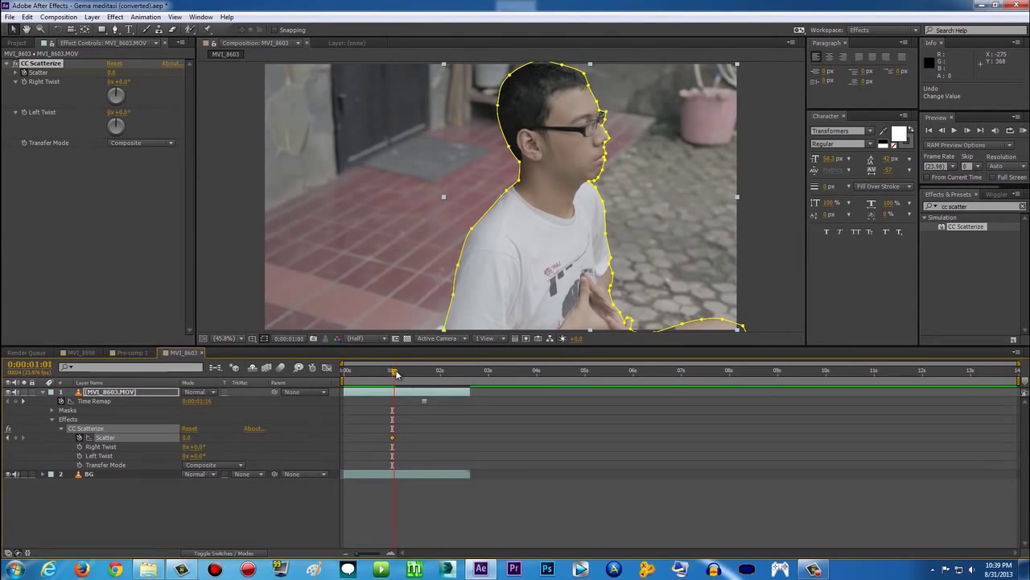
drag(392, 372, 441, 375)
drag(188, 436, 545, 415)
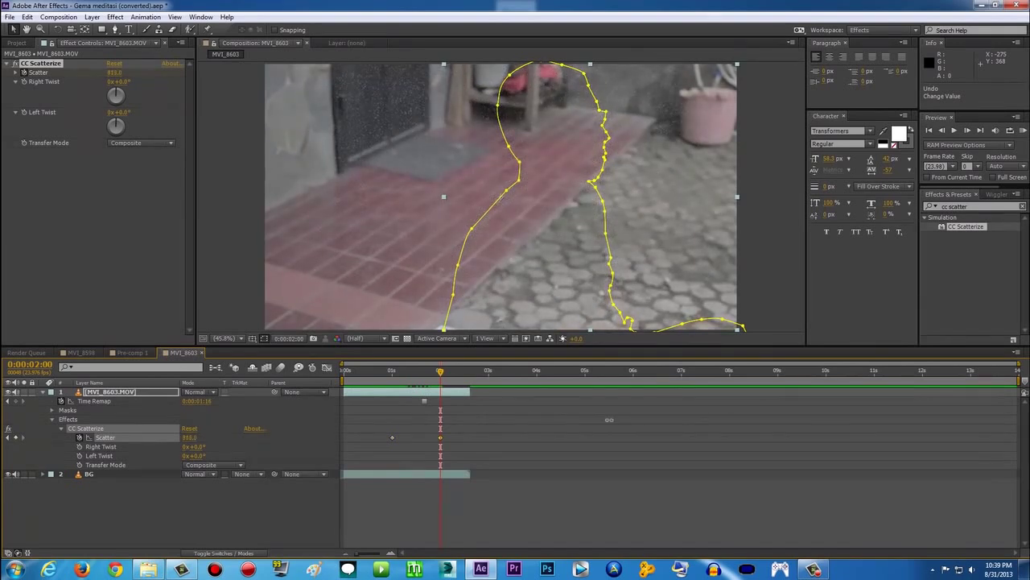
key(ctrl+shift+a)
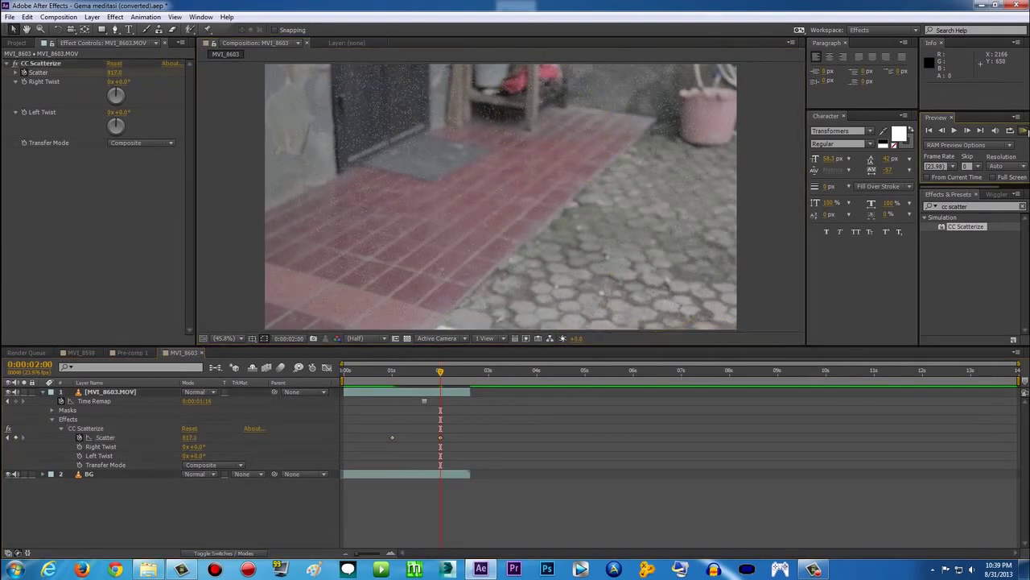
Step: Preview the dissolve, shift the second Scatter keyframe slightly later, and preview again
click(1023, 130)
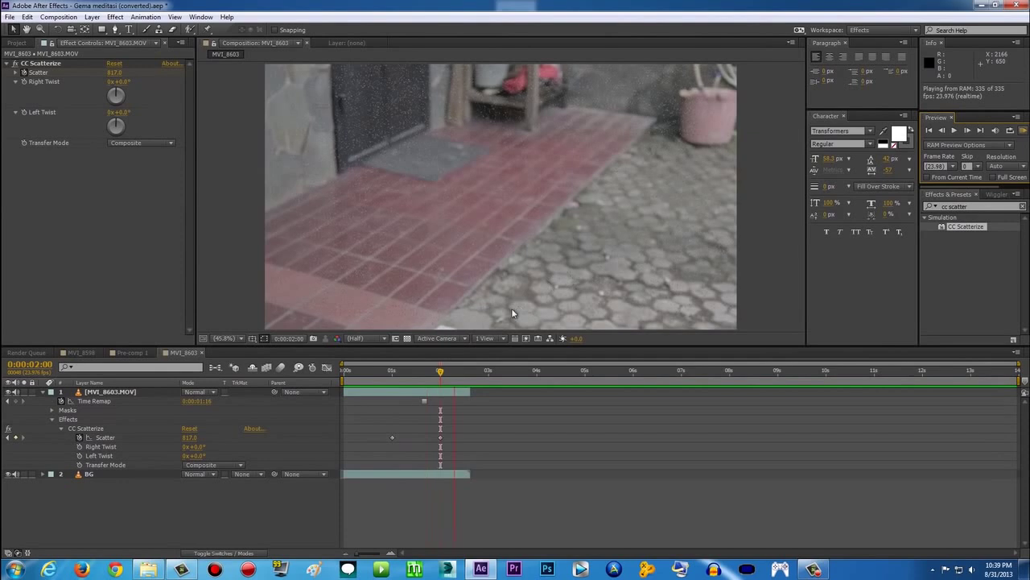
click(441, 416)
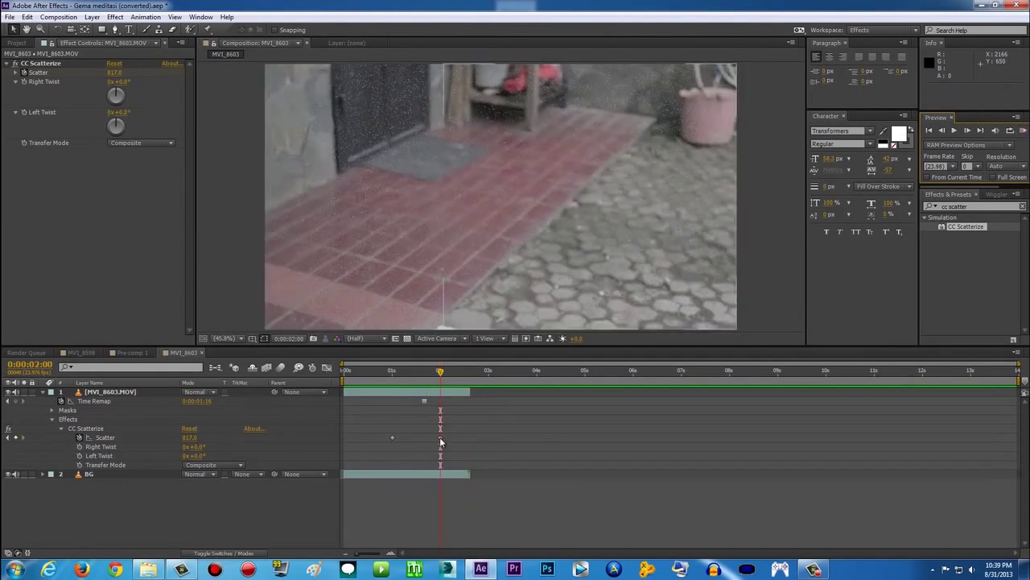
drag(440, 439, 457, 439)
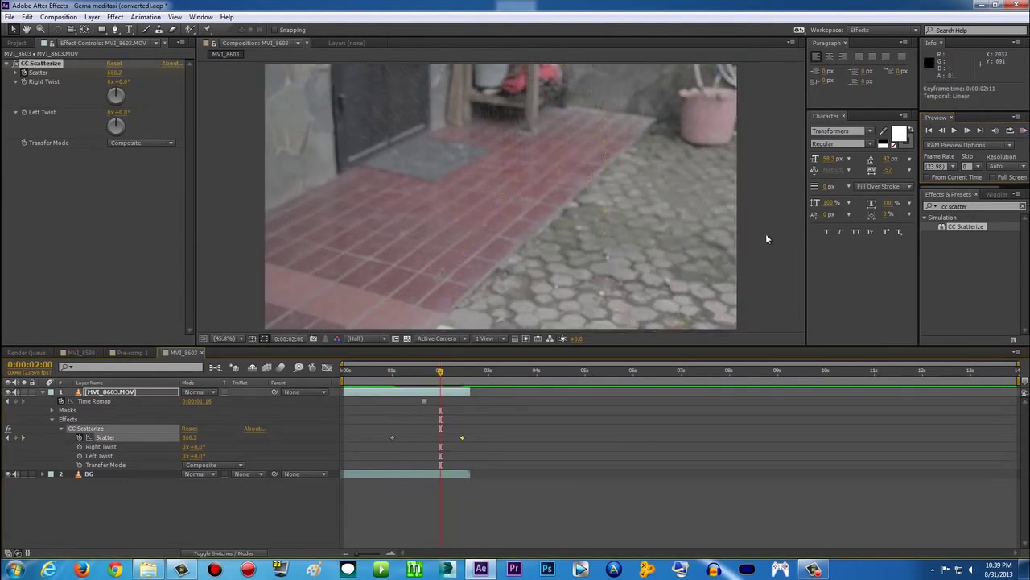
click(1023, 130)
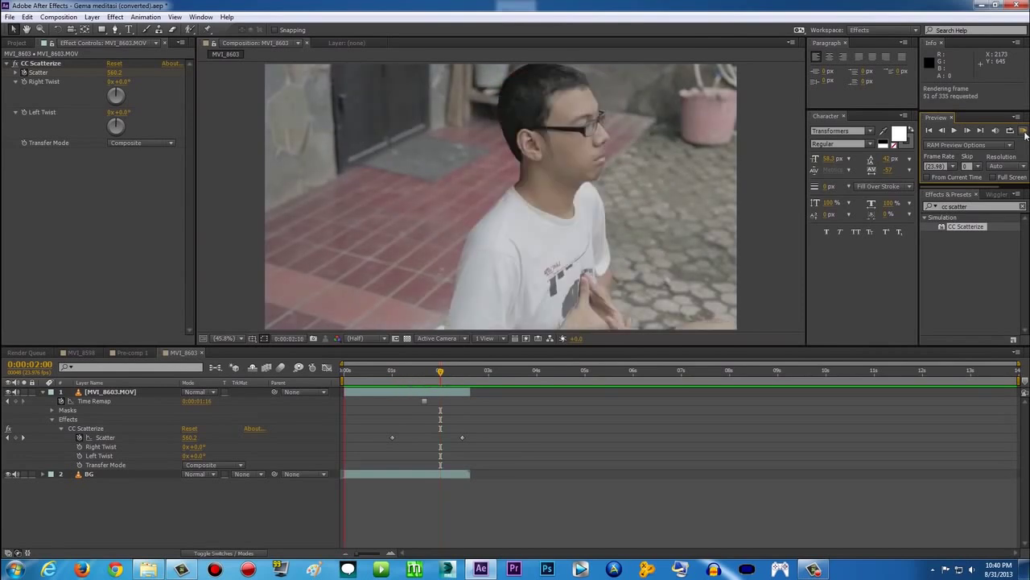
click(377, 371)
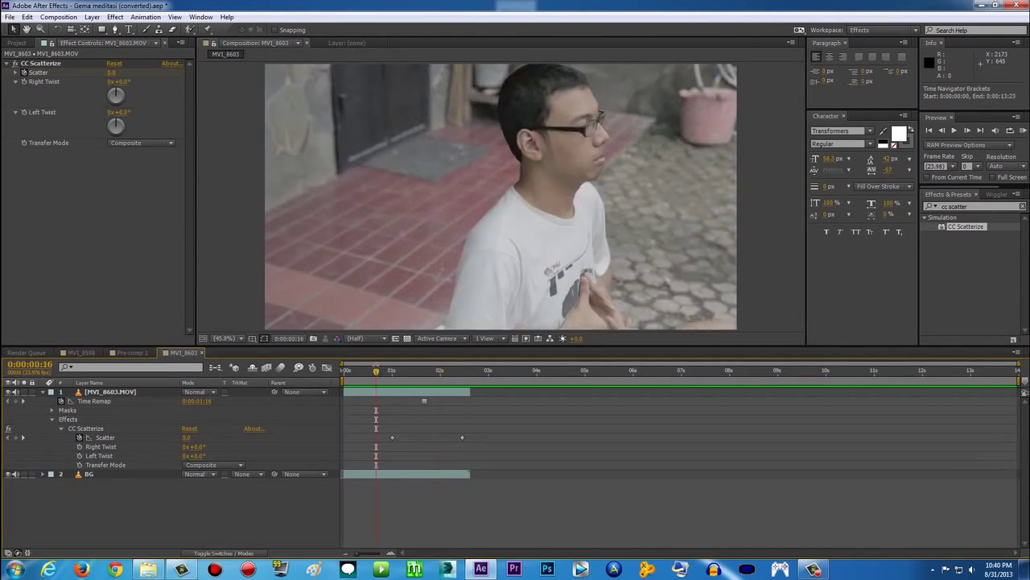
Step: Review Pre-comp 1's scatter, then back in MVI_8603 add a Right Twist keyframe at one second
drag(383, 372, 392, 372)
click(80, 353)
click(129, 353)
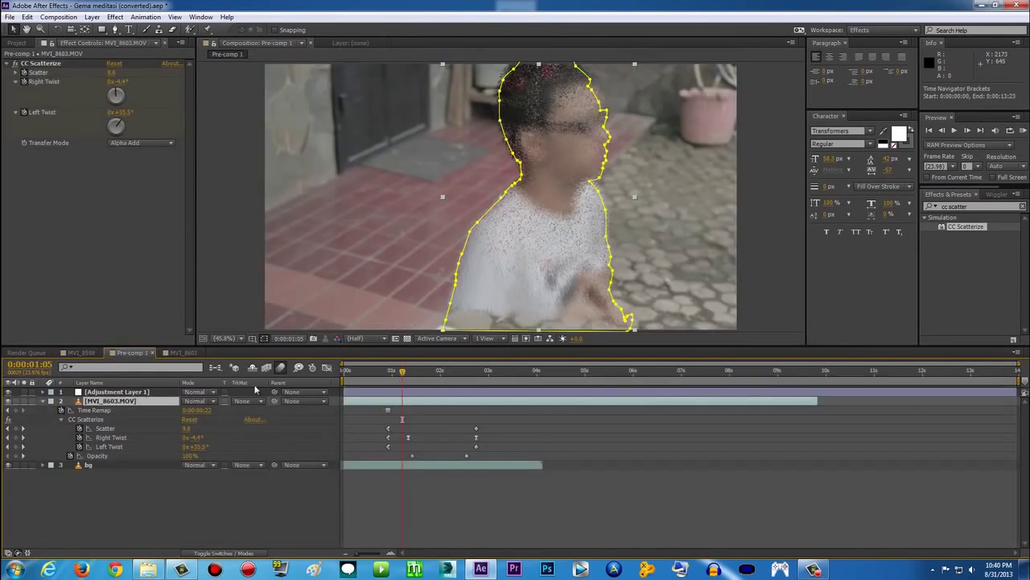
drag(387, 379, 451, 372)
click(181, 353)
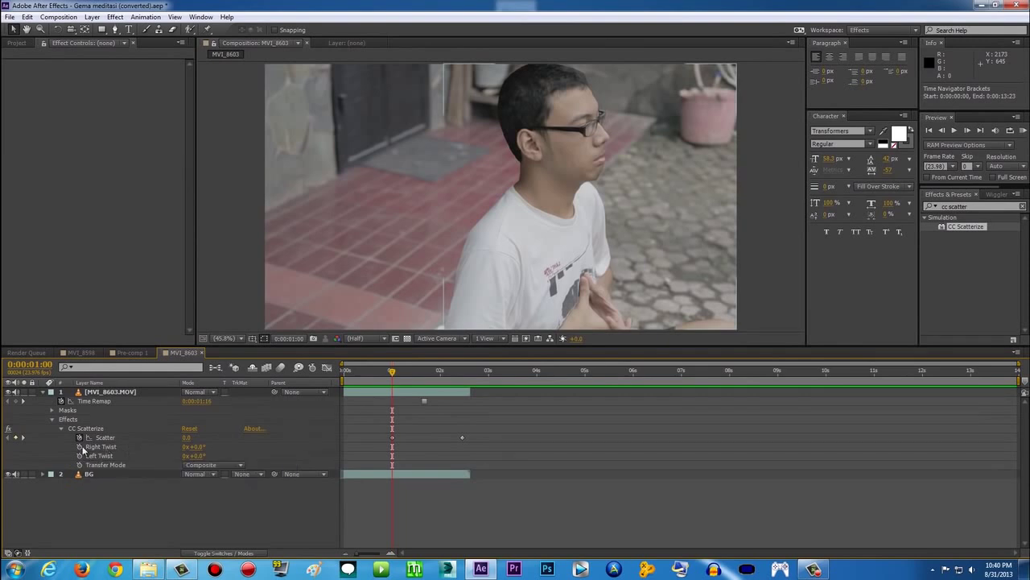
click(79, 448)
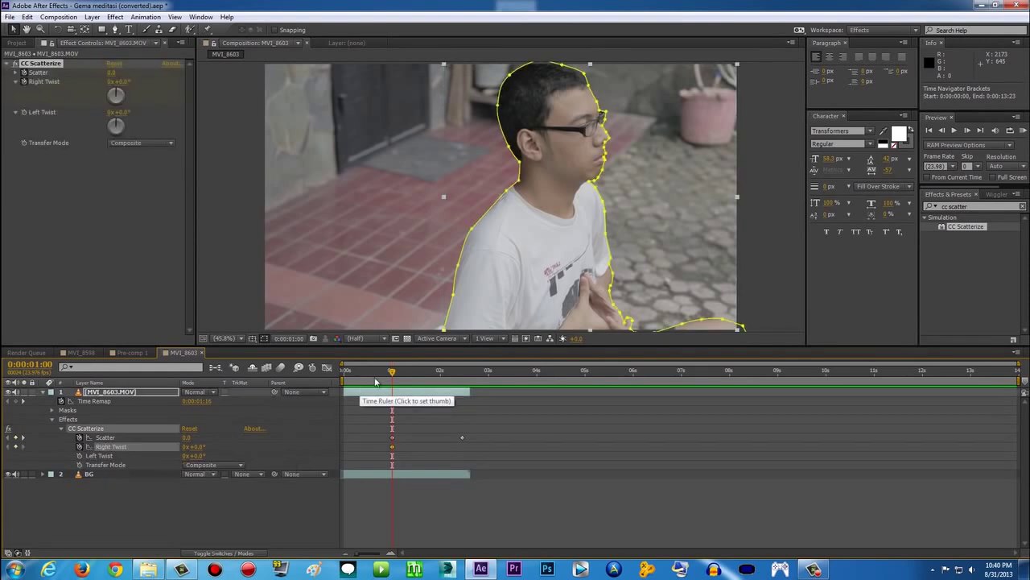
Step: Keyframe Right Twist at 1x+81.0° at 2:11, the end of the dissolve
drag(410, 380, 462, 375)
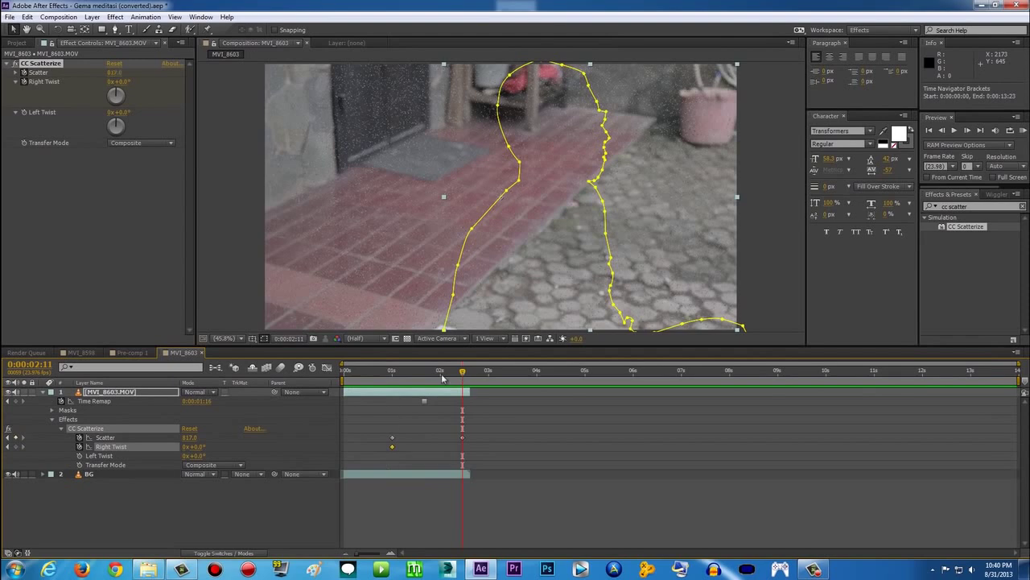
drag(184, 448, 226, 447)
drag(397, 374, 448, 380)
click(767, 193)
Step: RAM preview the twisting dissolve, then return the playhead to the one-second mark
click(1023, 130)
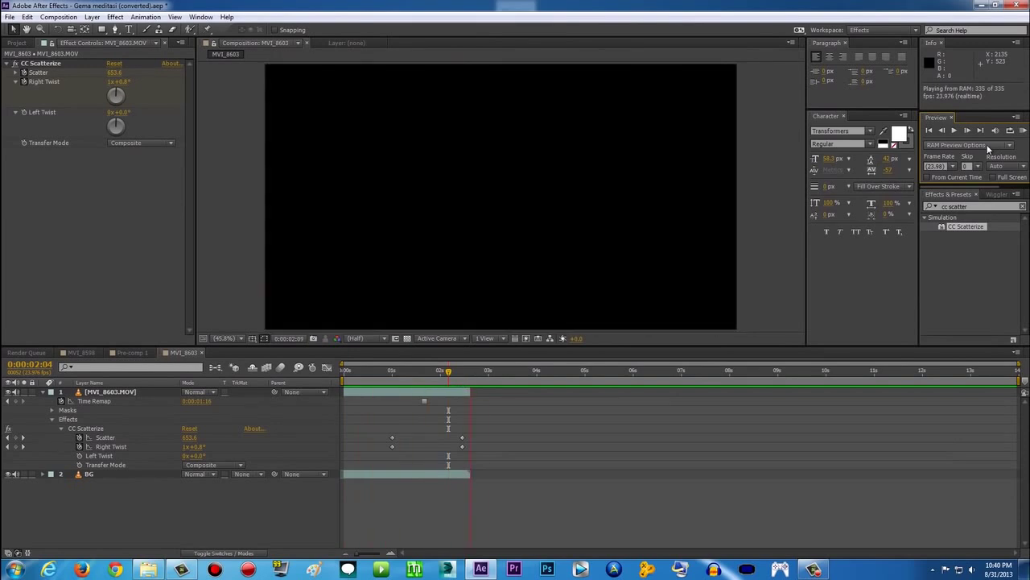
click(440, 370)
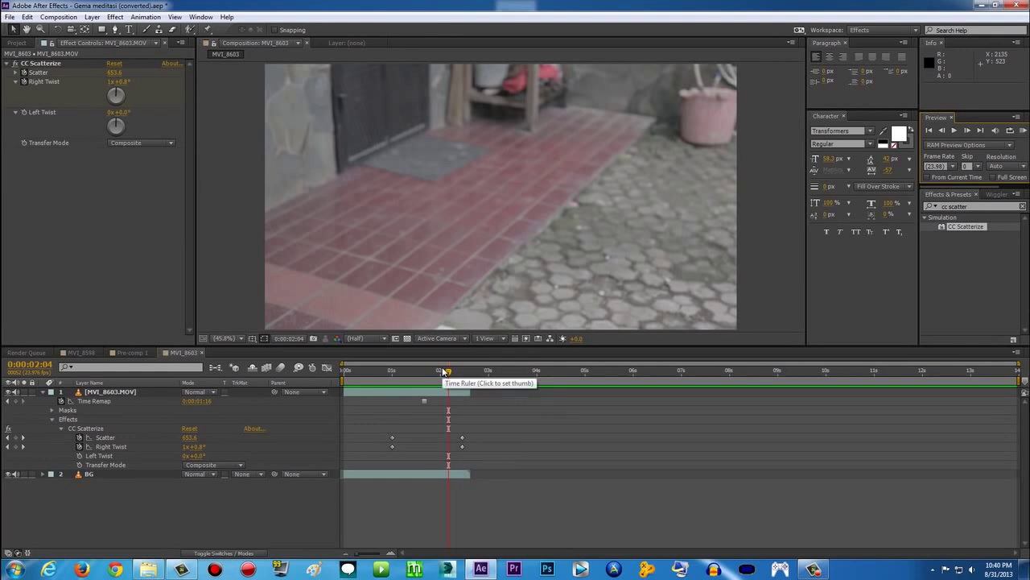
click(406, 377)
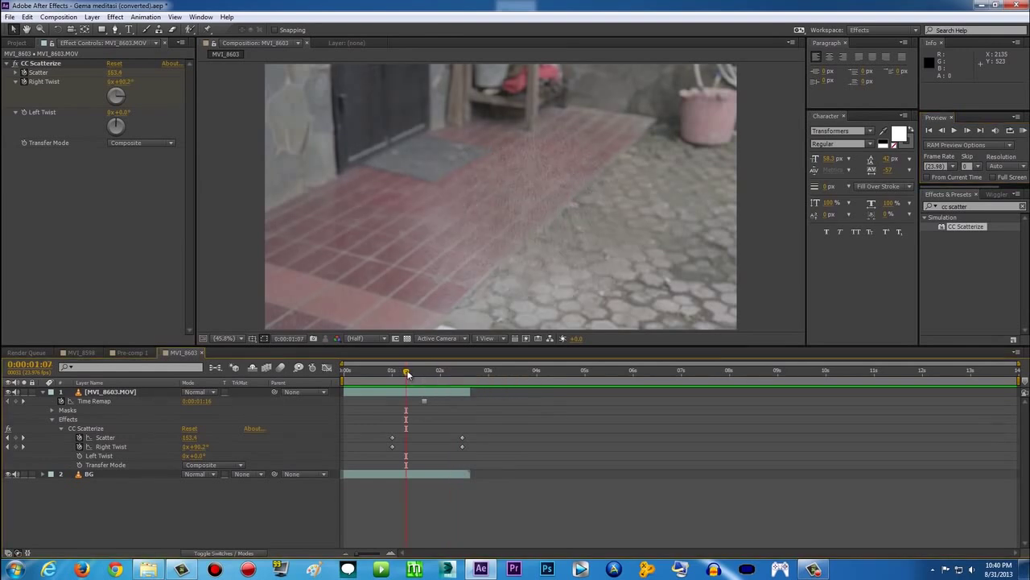
drag(408, 374, 393, 372)
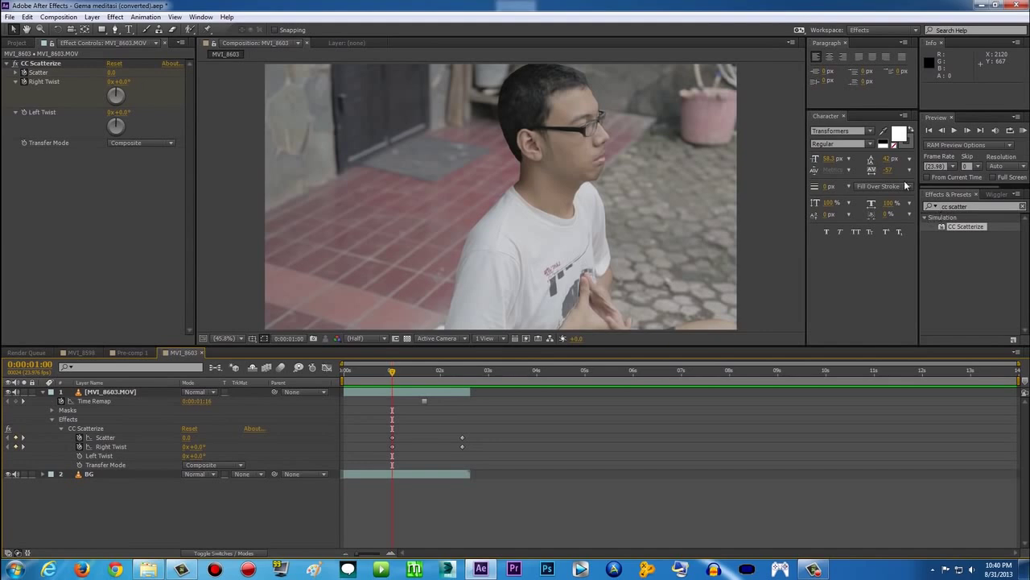
Step: Preview the twist again, then switch to the MVI_8598 composition and scrub to 3:15
click(1024, 130)
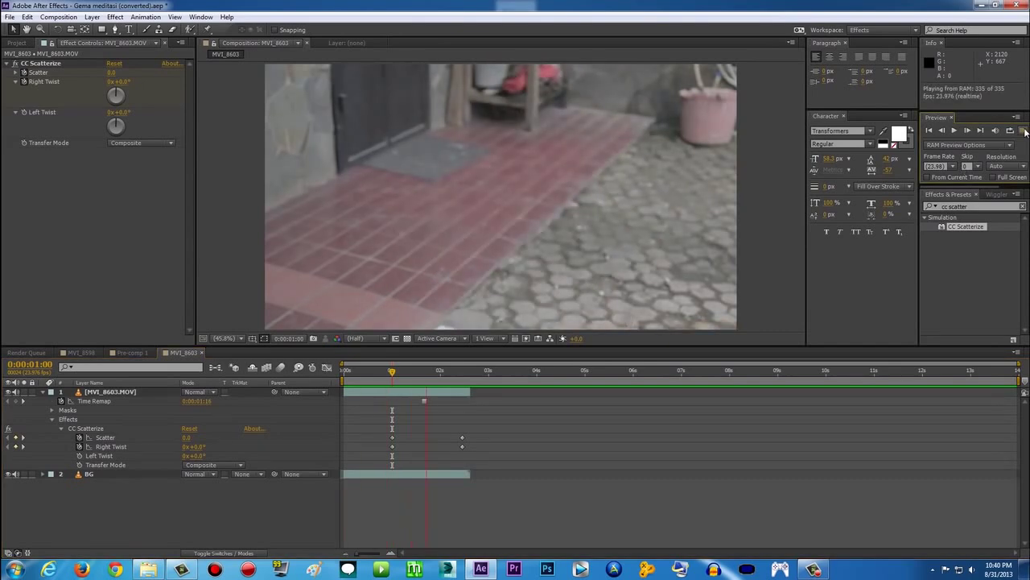
click(1024, 132)
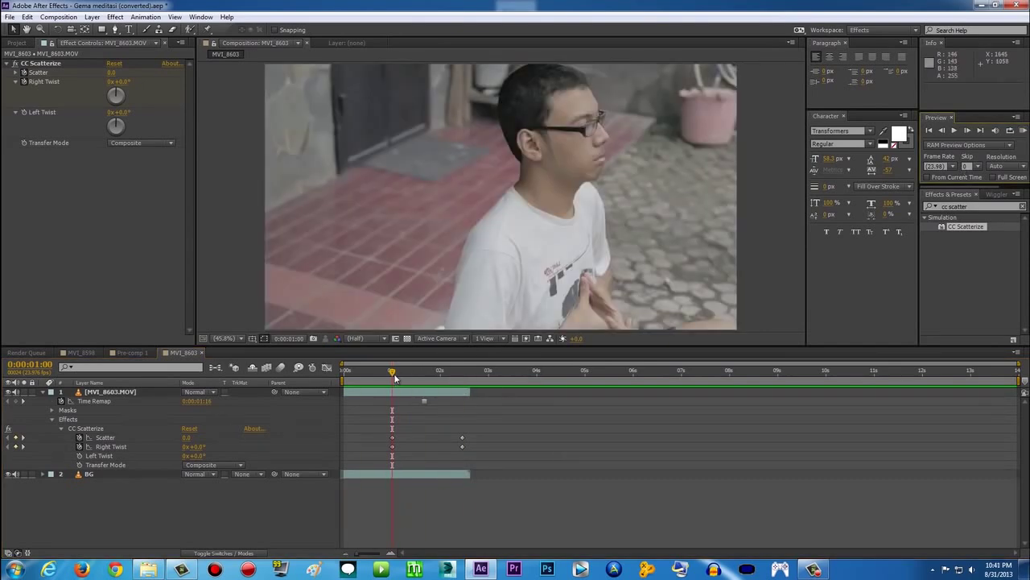
click(129, 352)
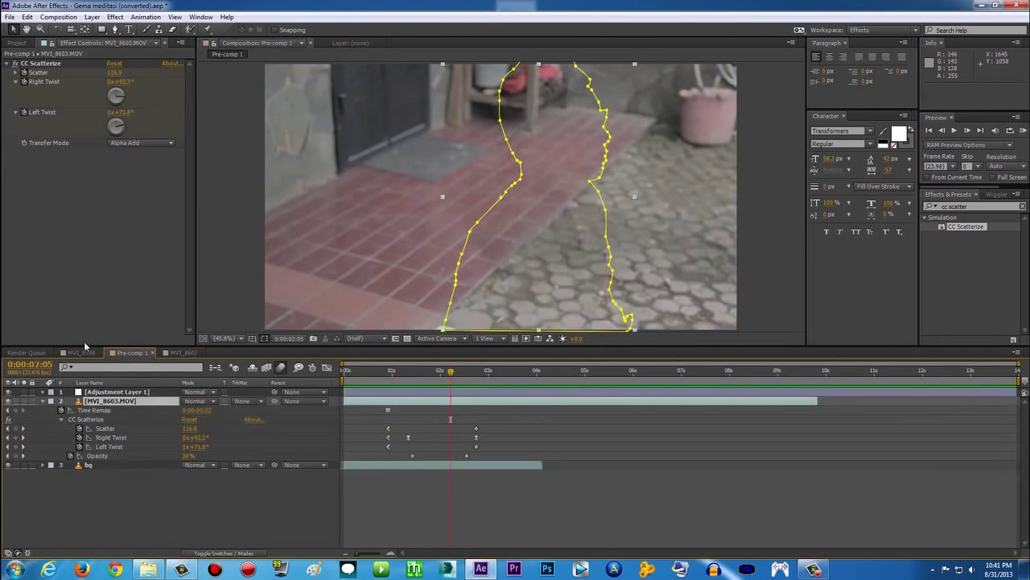
click(84, 352)
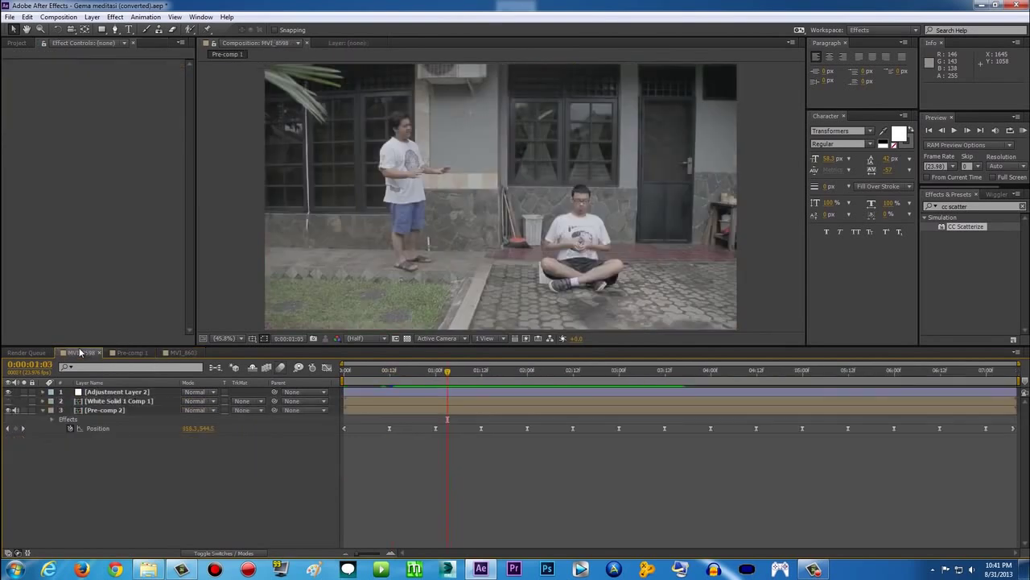
drag(458, 375, 676, 373)
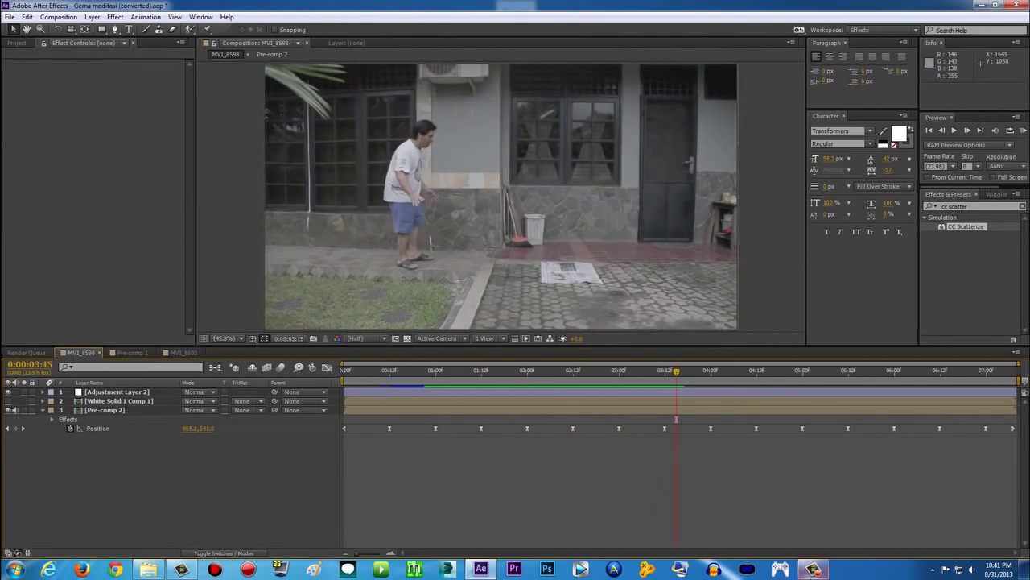